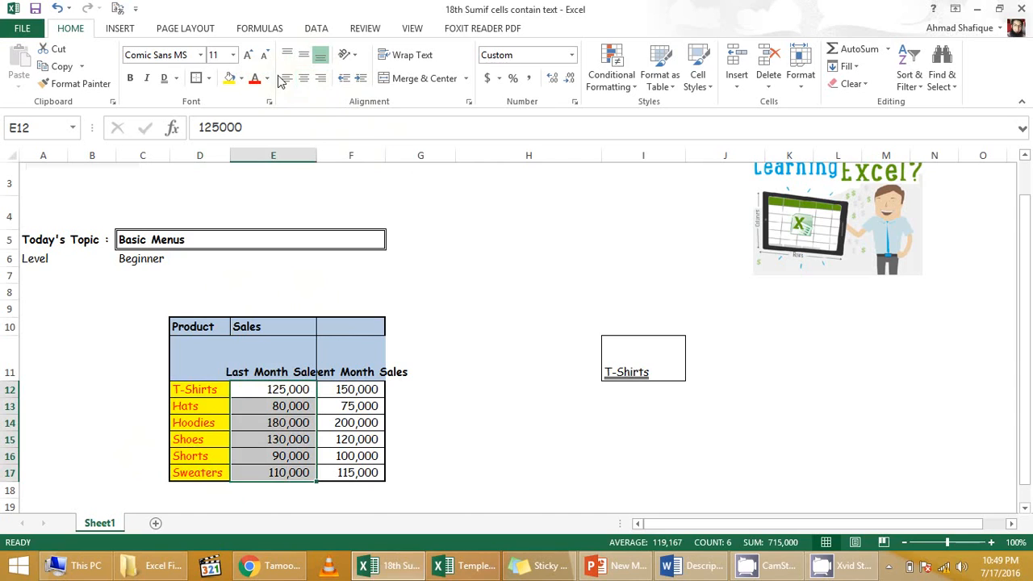
# Step: Try centre and right alignment on the product names in D12:D17, then left-align them
pyautogui.click(356, 394)
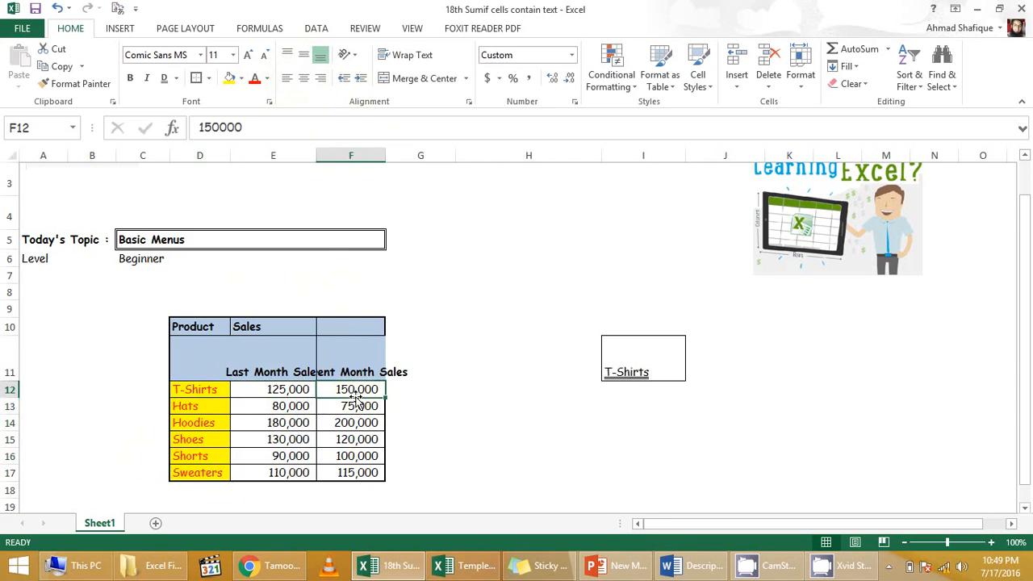
pyautogui.moveTo(200, 389); pyautogui.dragTo(198, 470)
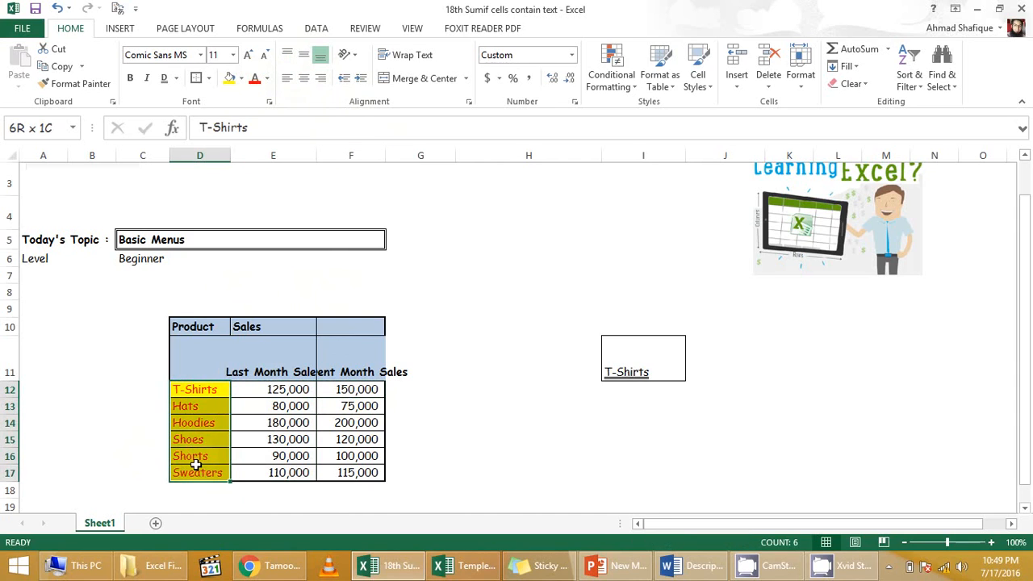
pyautogui.click(304, 79)
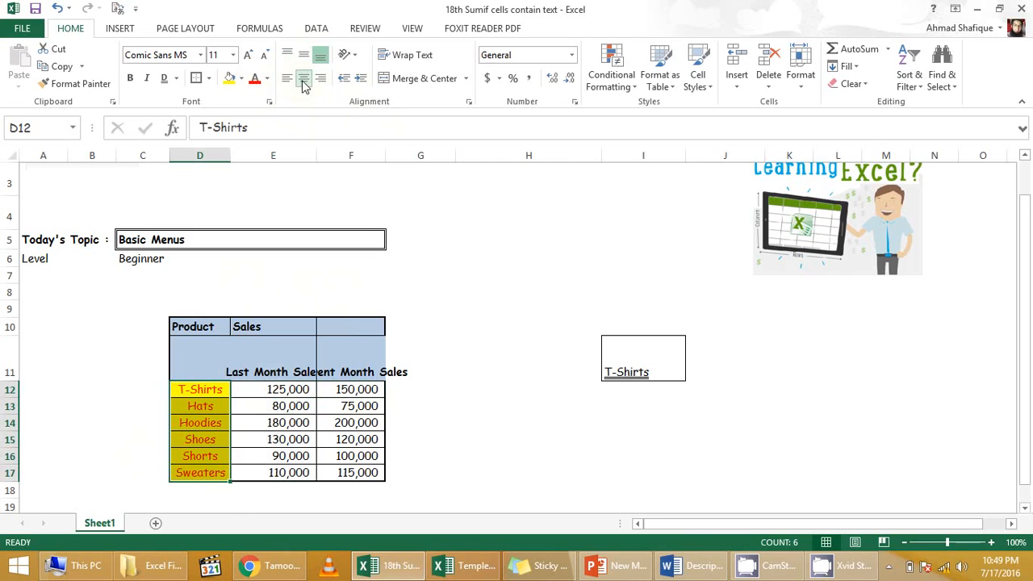
pyautogui.click(320, 78)
pyautogui.click(303, 83)
pyautogui.click(286, 78)
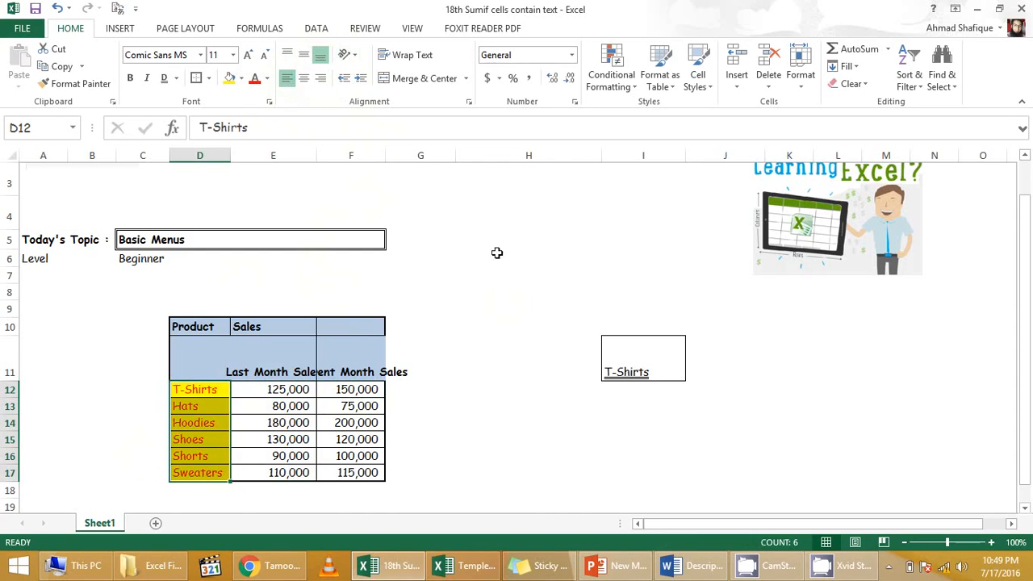
# Step: Copy the product names in D12:D17 and paste them into H12:H17
pyautogui.hotkey('ctrl', 'c')
pyautogui.press('Right')
pyautogui.press('Right')
pyautogui.press('Right')
pyautogui.press('Right')
pyautogui.press('Right')
pyautogui.press('Left')
pyautogui.press('Return')
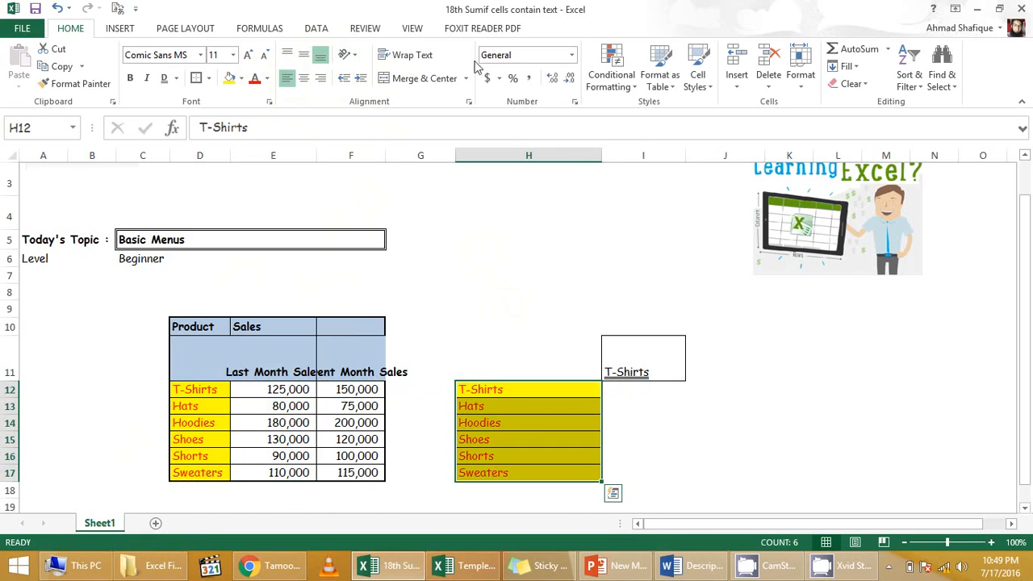
# Step: Try the Angle Counterclockwise, Angle Clockwise and Rotate Text Up orientations on the copied names in H12:H17, undoing each one
pyautogui.click(356, 56)
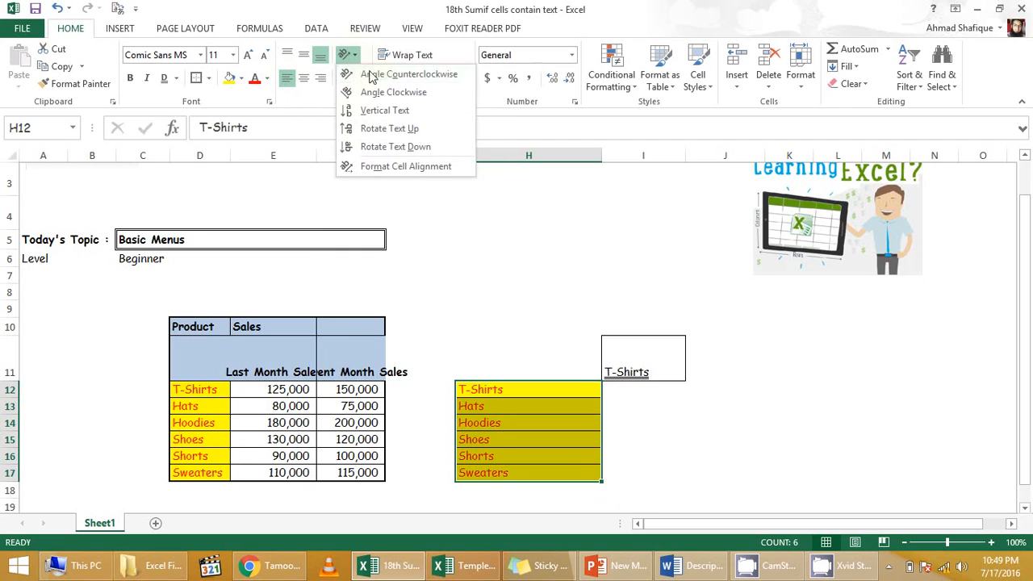
pyautogui.click(369, 76)
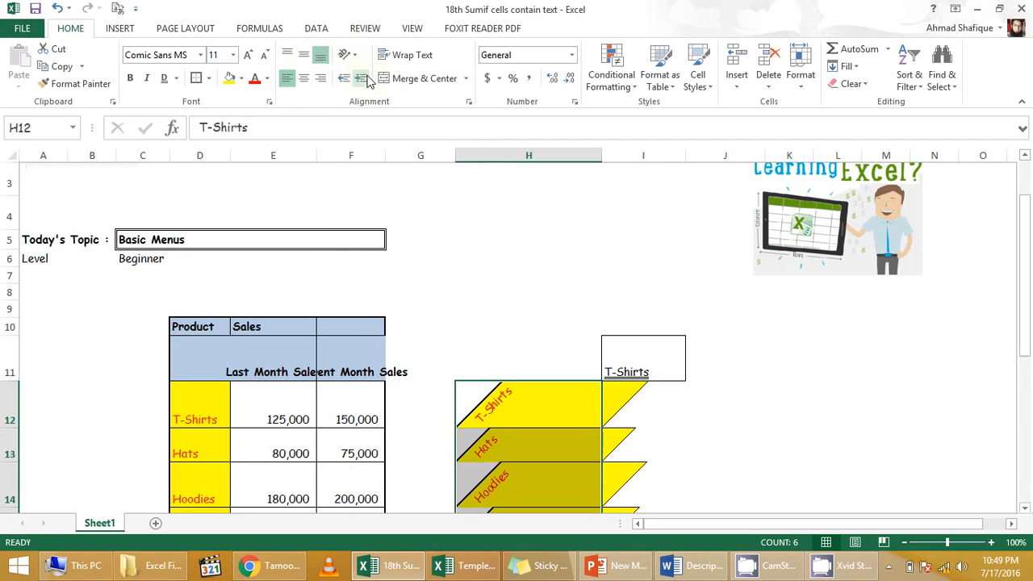
pyautogui.hotkey('ctrl', 'z')
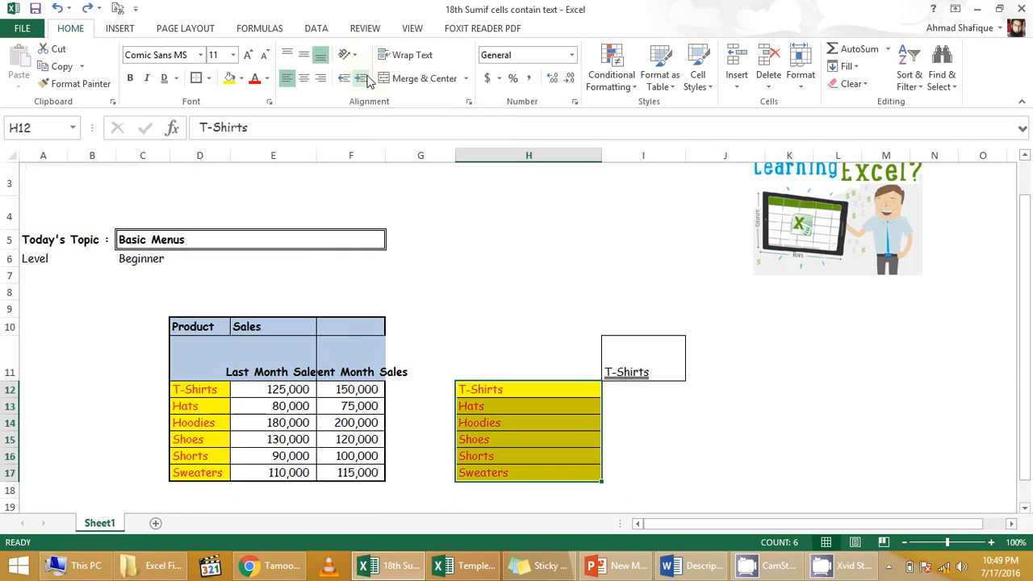
pyautogui.click(347, 54)
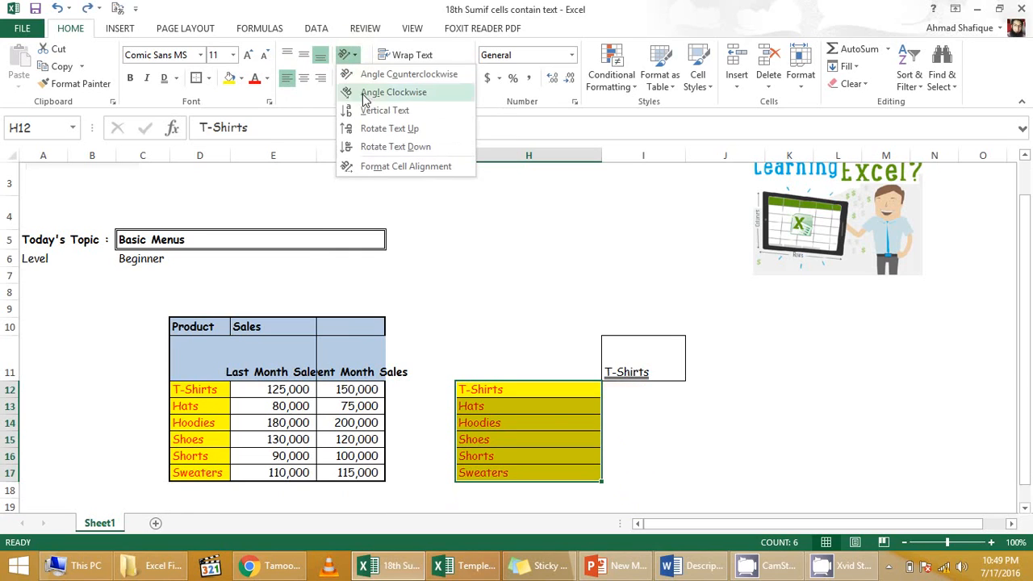
pyautogui.click(363, 93)
pyautogui.hotkey('ctrl', 'z')
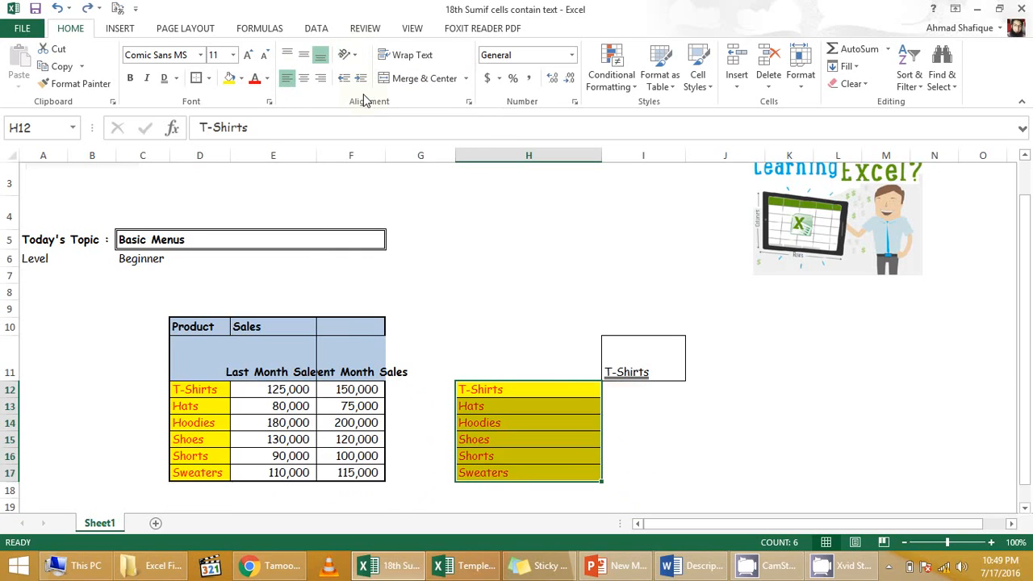
pyautogui.click(347, 54)
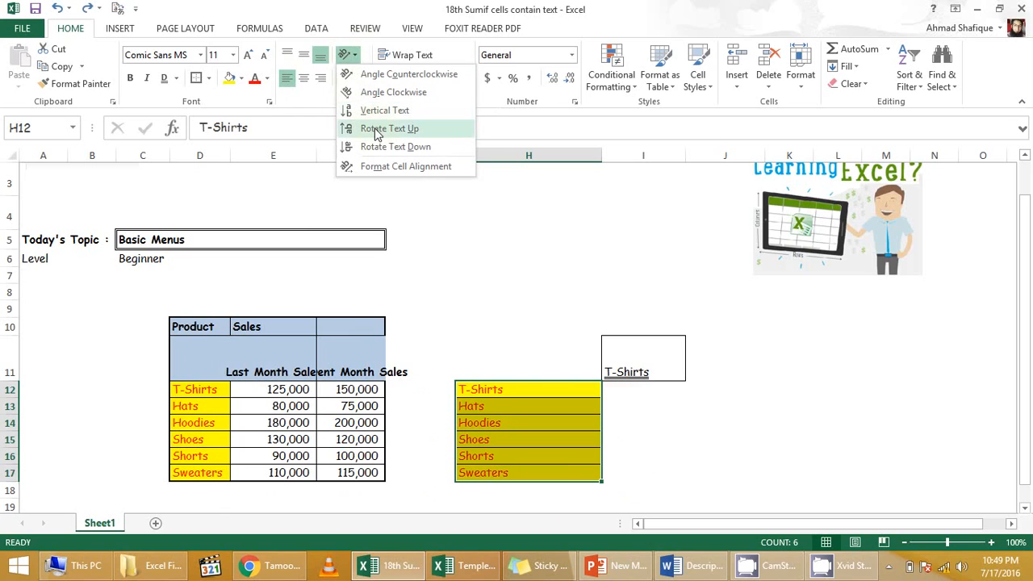
pyautogui.click(375, 129)
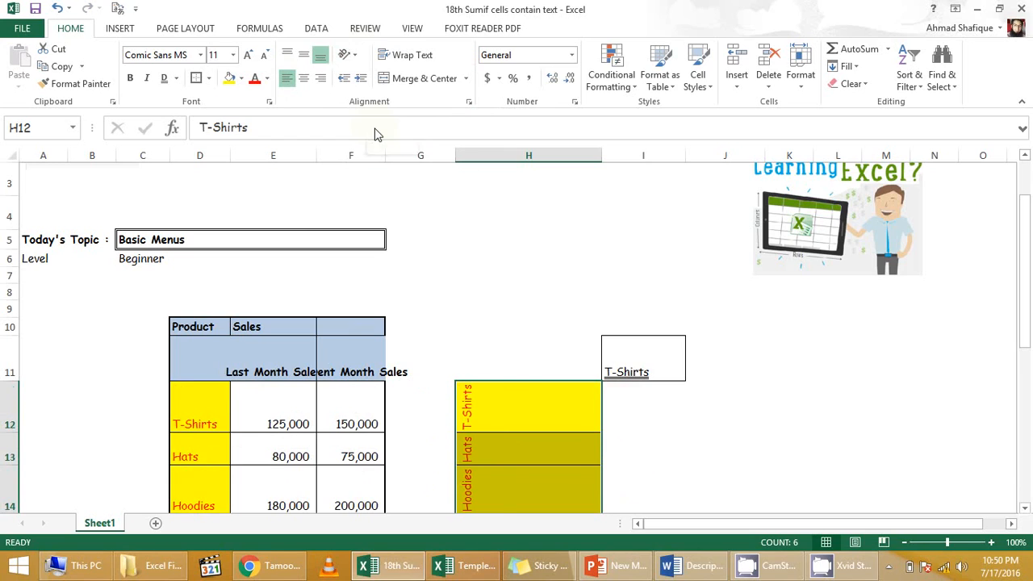
pyautogui.hotkey('ctrl', 'z')
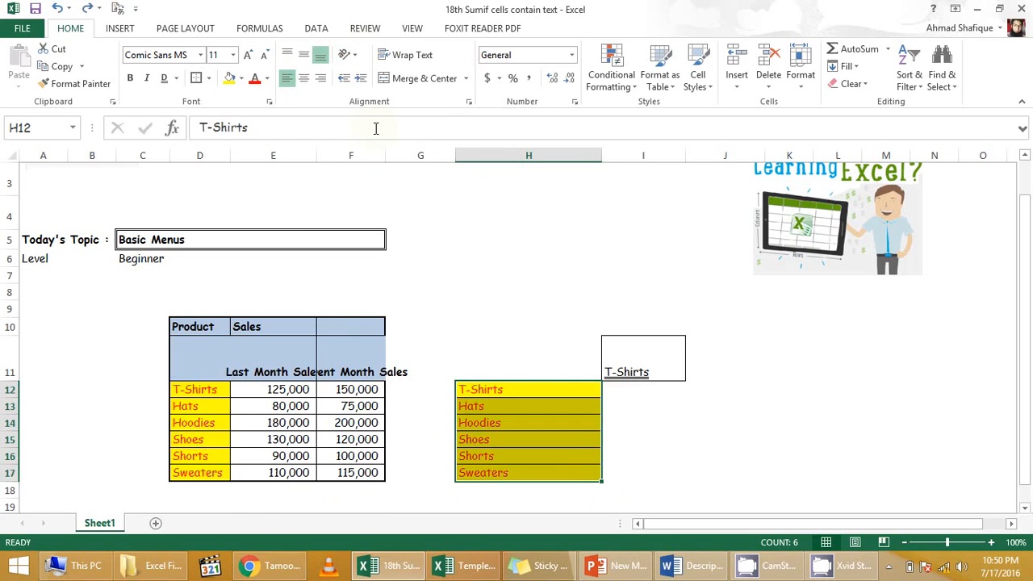
# Step: Increase the indent of the copied product names in H12:H17 by several levels
pyautogui.click(361, 79)
pyautogui.click(361, 79)
pyautogui.click(361, 79)
pyautogui.click(361, 79)
pyautogui.click(360, 80)
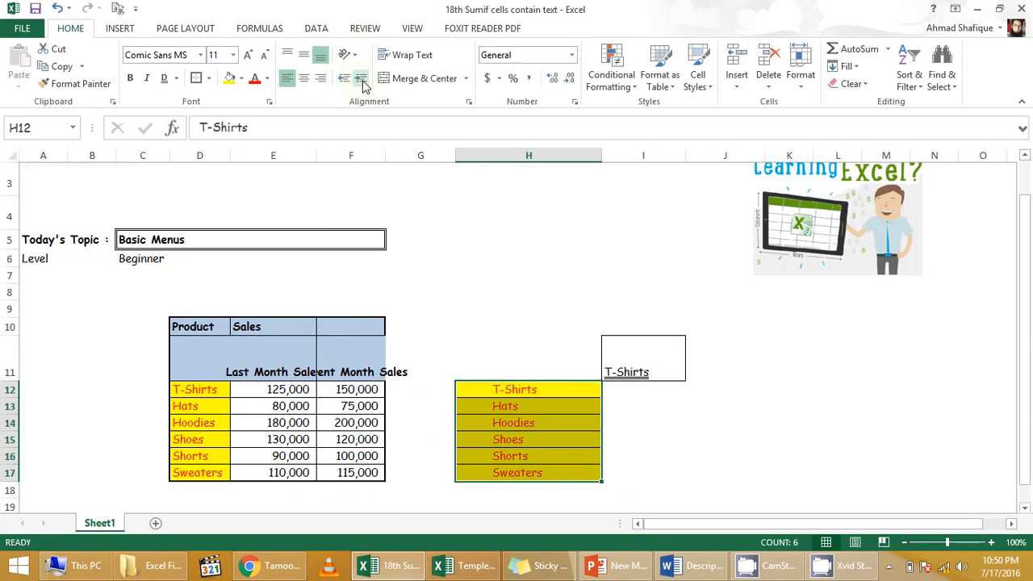
pyautogui.click(361, 82)
pyautogui.click(360, 81)
# Step: Decrease the indent of the names in H12:H17 until they are back at the cell's edge
pyautogui.click(345, 79)
pyautogui.click(346, 79)
pyautogui.click(346, 79)
pyautogui.click(346, 79)
pyautogui.click(345, 79)
pyautogui.click(346, 79)
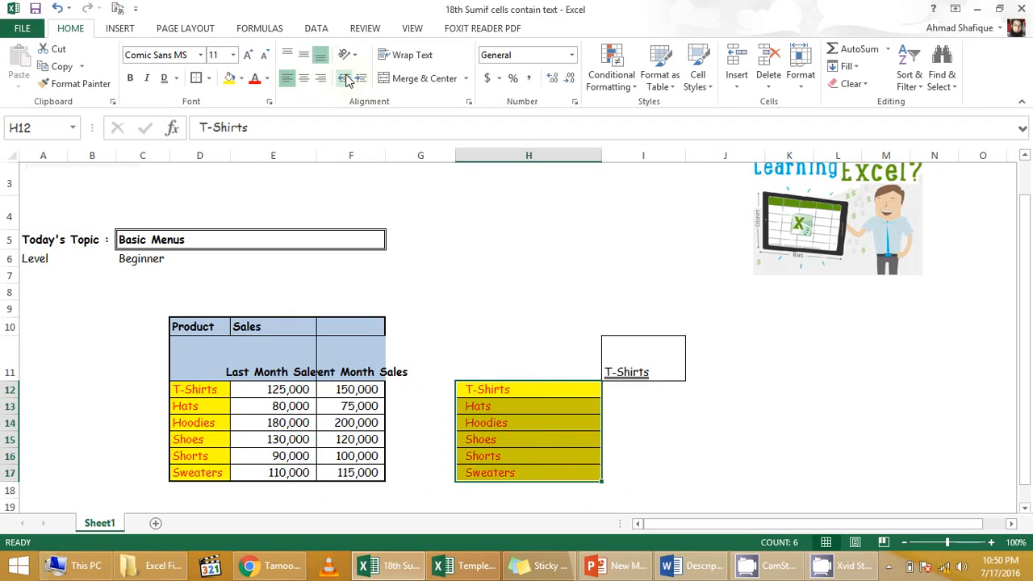
pyautogui.click(346, 79)
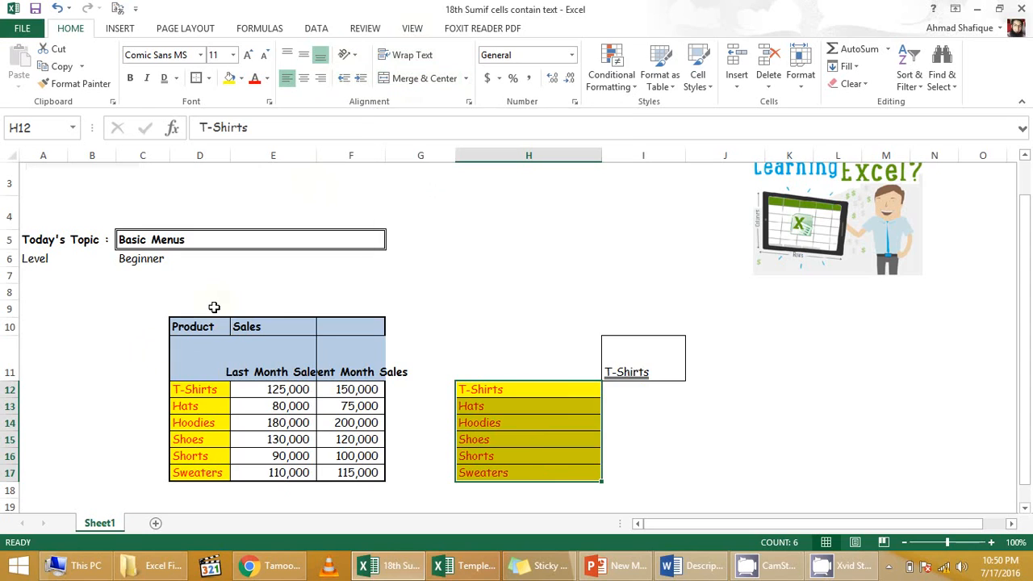
# Step: Wrap the text of the Last Month Sales header in E11 and the Current Month Sales header in F11
pyautogui.click(143, 353)
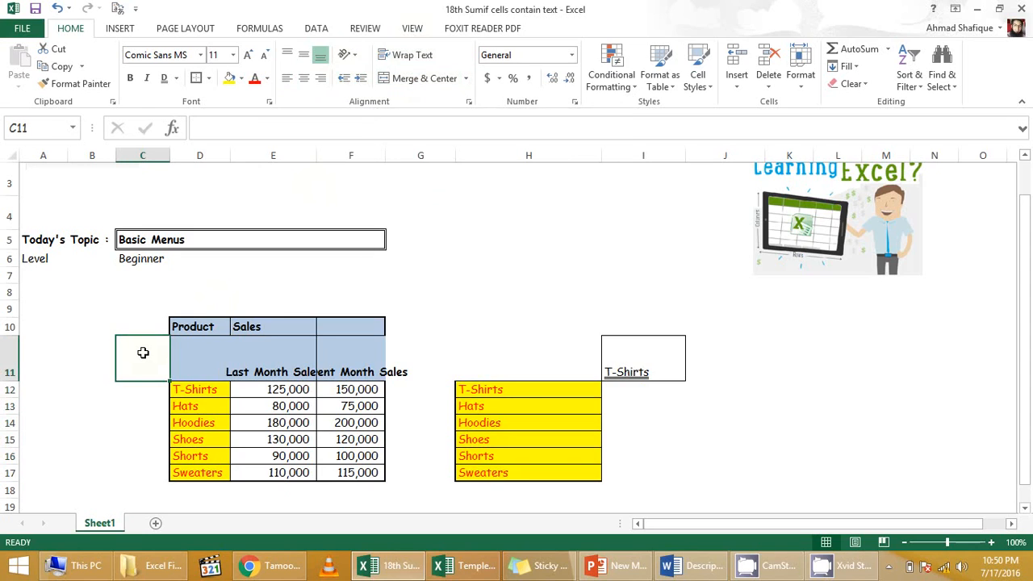
pyautogui.click(269, 351)
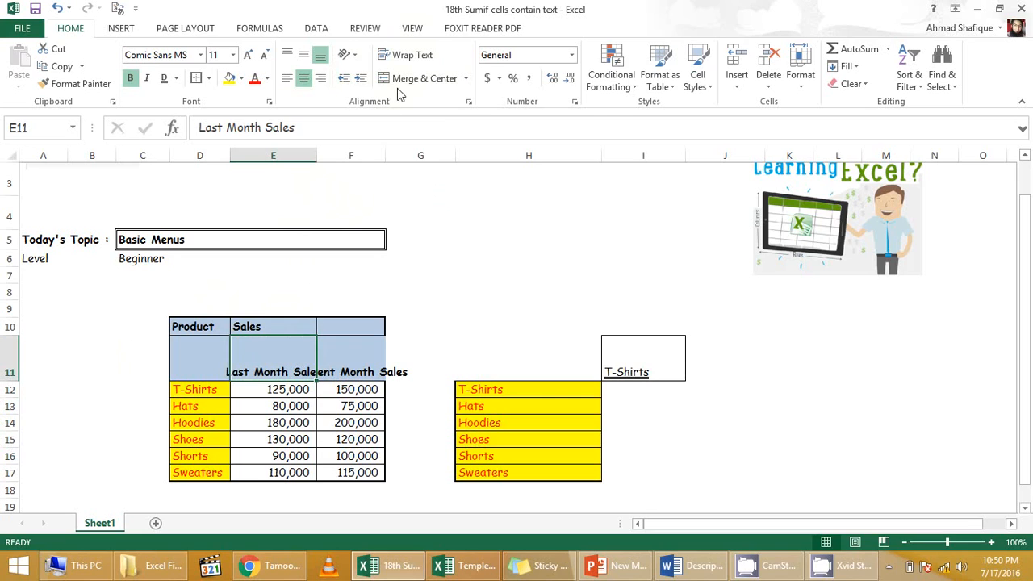
pyautogui.click(414, 55)
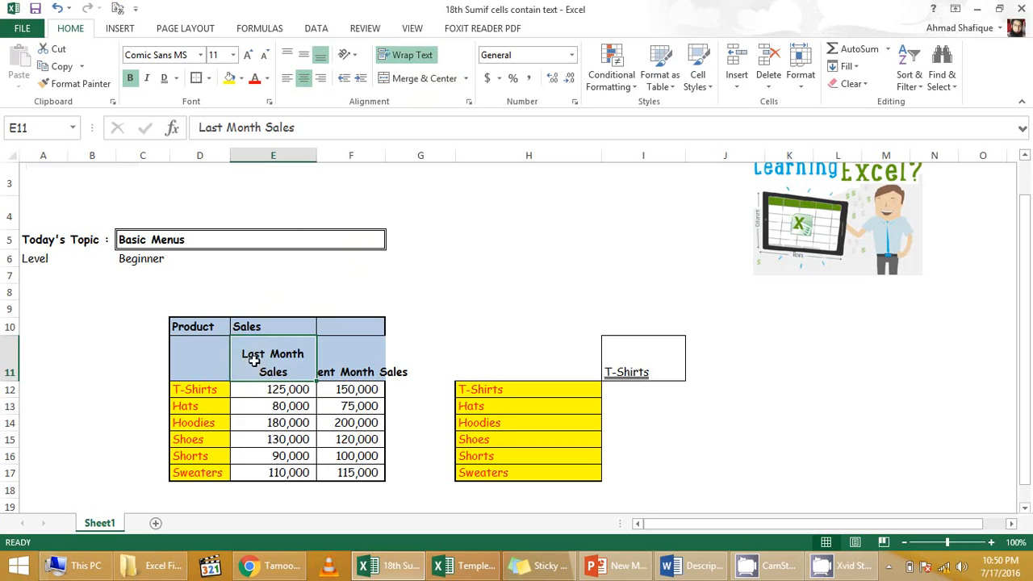
pyautogui.click(345, 364)
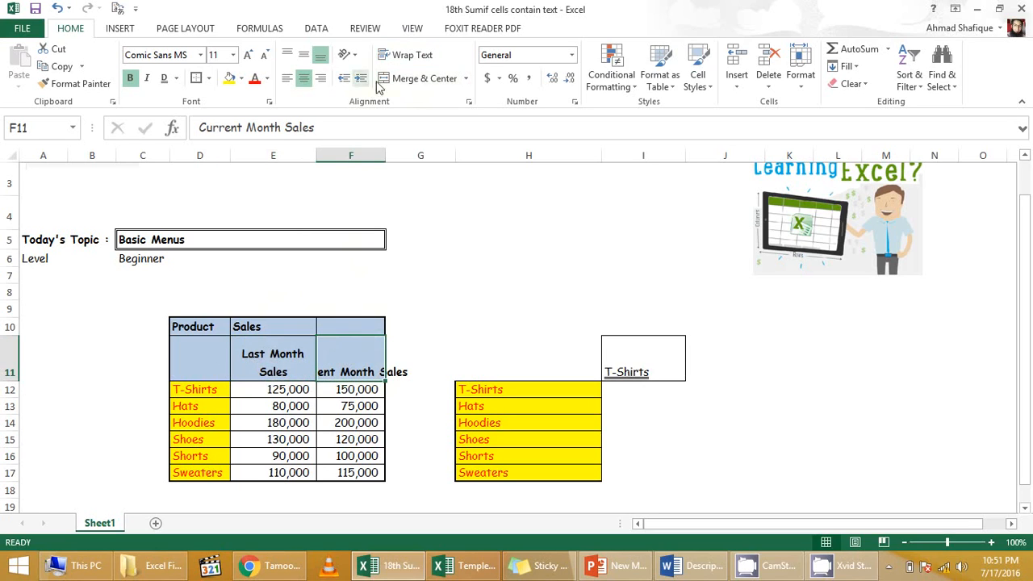
pyautogui.click(399, 57)
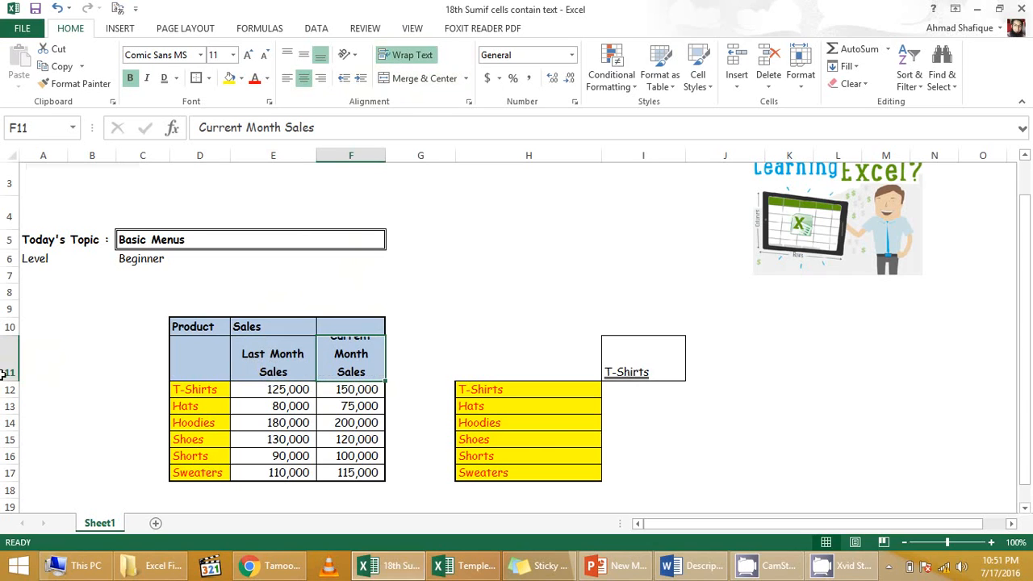
# Step: Widen column F and adjust the height of row 11 so both wrapped headers fit on two lines
pyautogui.moveTo(4, 383); pyautogui.dragTo(3, 391)
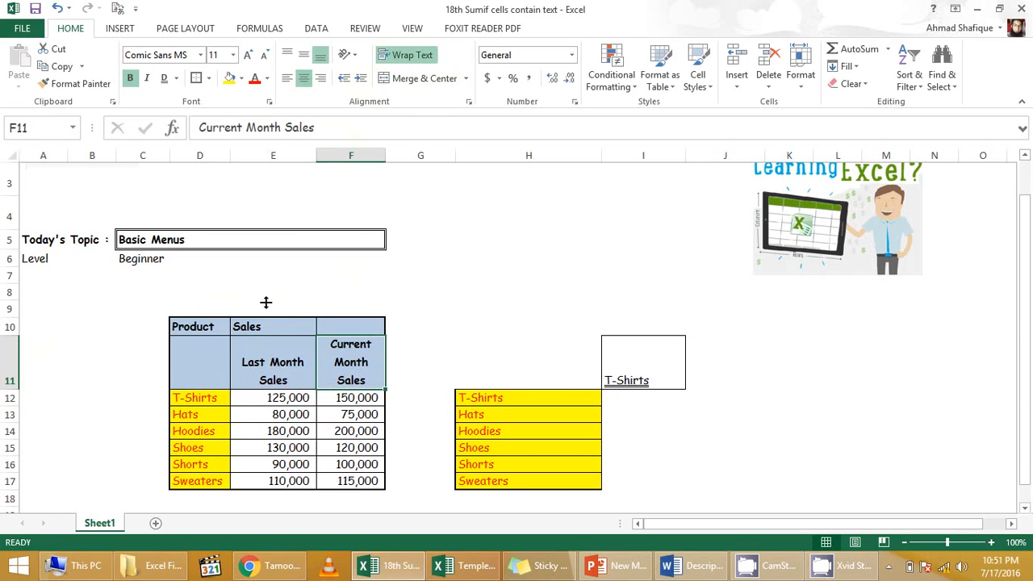
pyautogui.moveTo(384, 155); pyautogui.dragTo(410, 155)
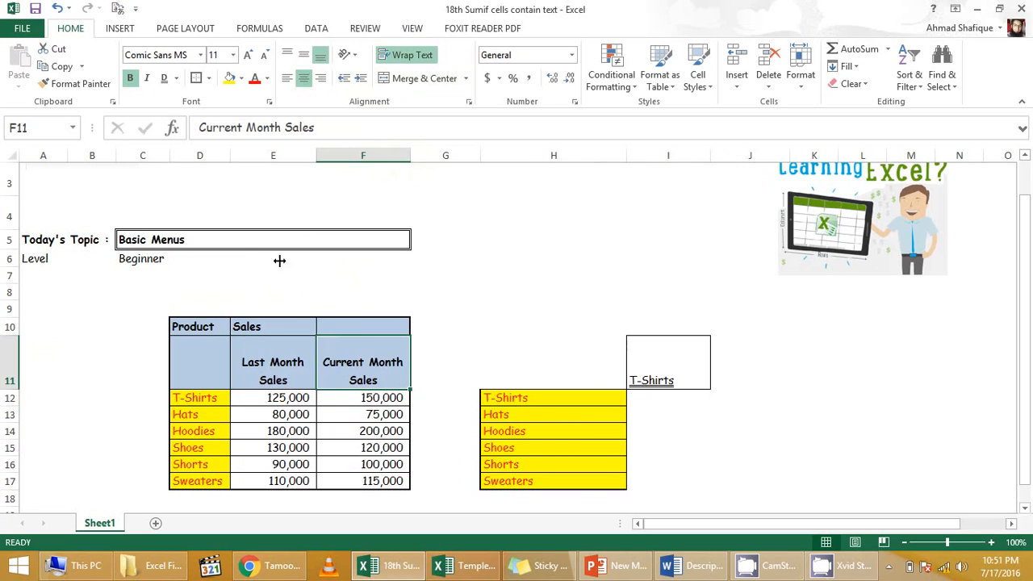
pyautogui.moveTo(4, 390); pyautogui.dragTo(4, 381)
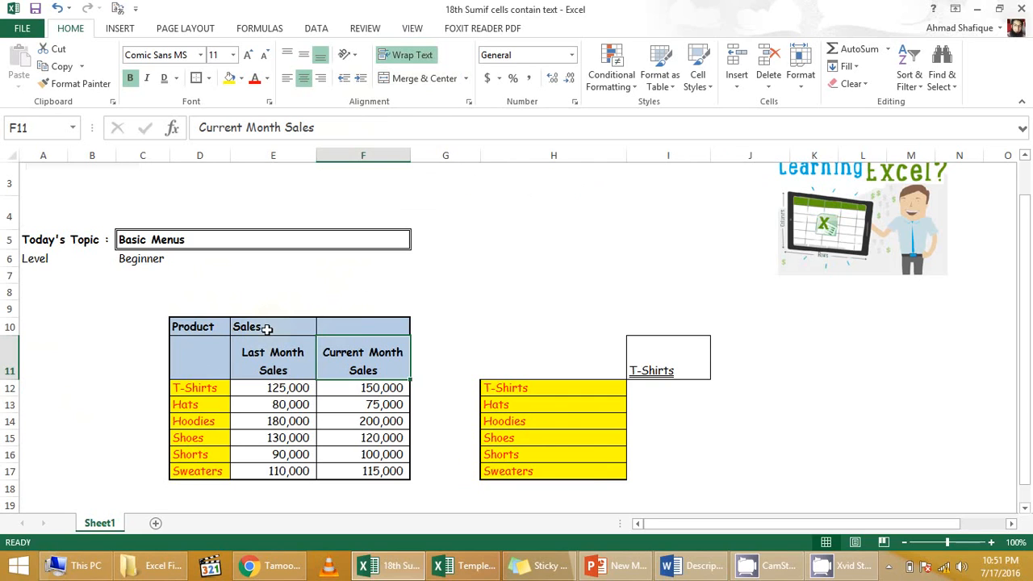
# Step: Merge and center the Sales header across E10:F10, above the two monthly sales columns
pyautogui.click(269, 328)
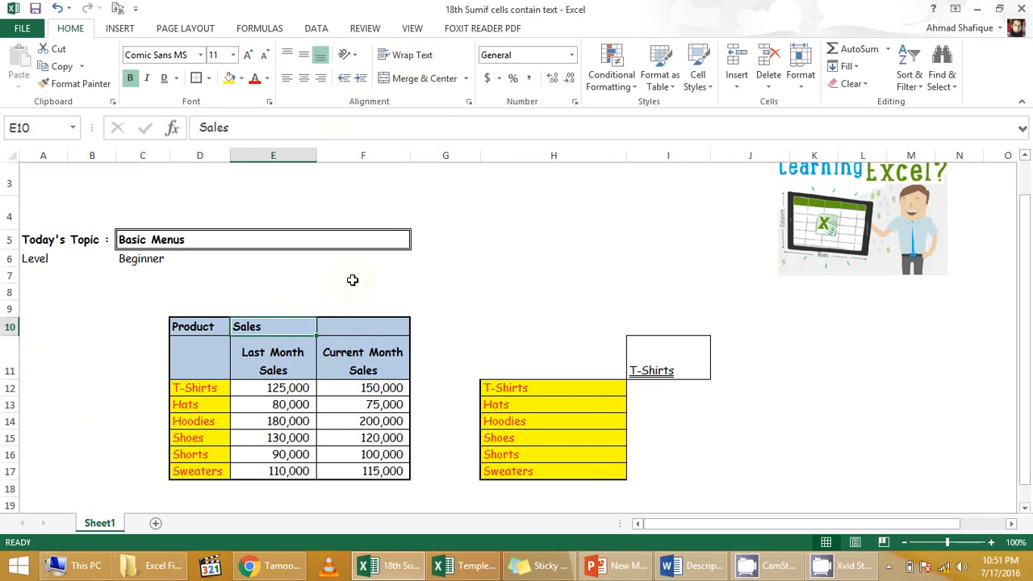
pyautogui.moveTo(253, 362); pyautogui.dragTo(342, 358)
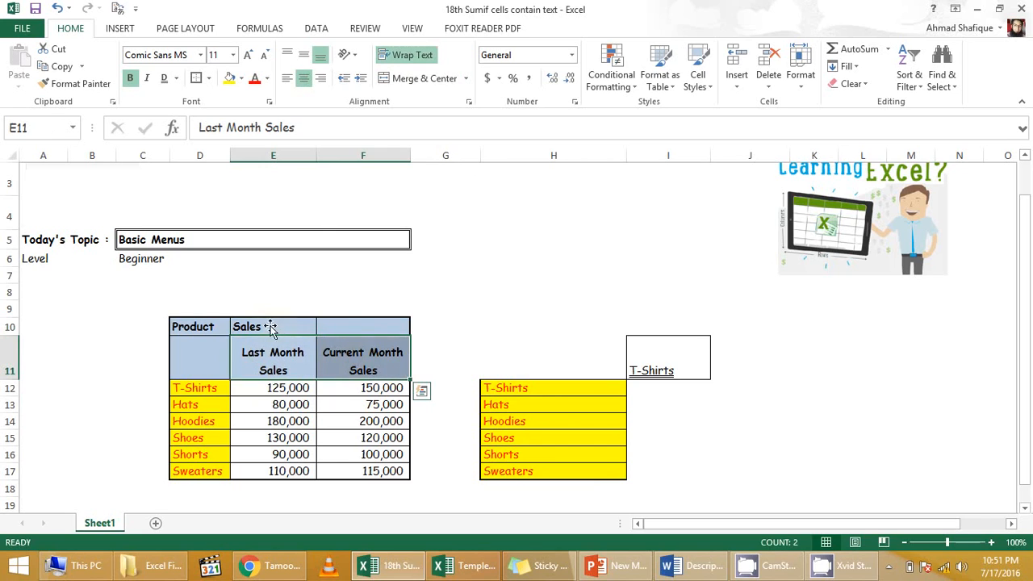
pyautogui.moveTo(282, 327); pyautogui.dragTo(364, 328)
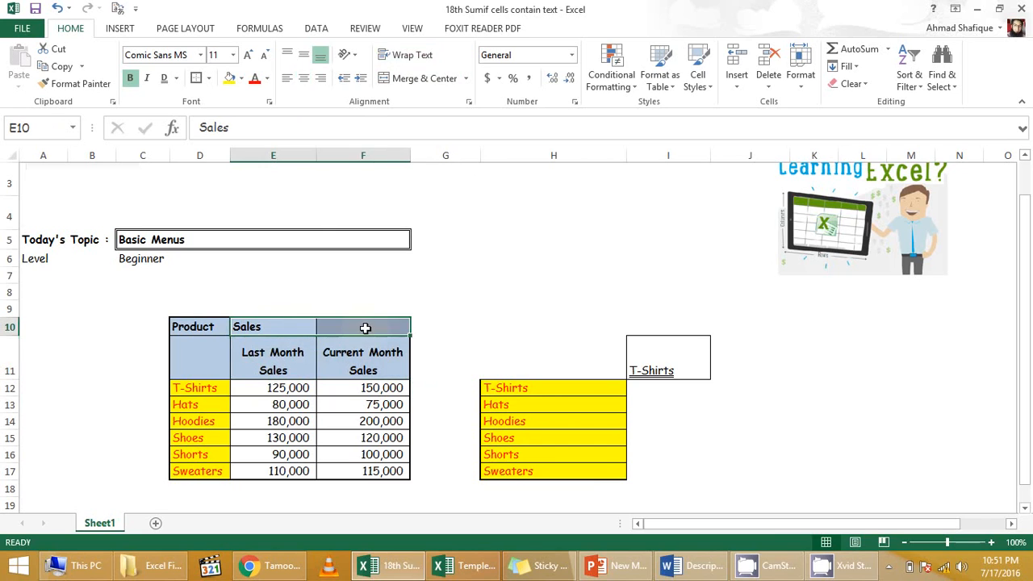
pyautogui.click(307, 292)
pyautogui.press('Down')
pyautogui.press('Down')
pyautogui.hotkey('ctrl', 'shift', 'Right')
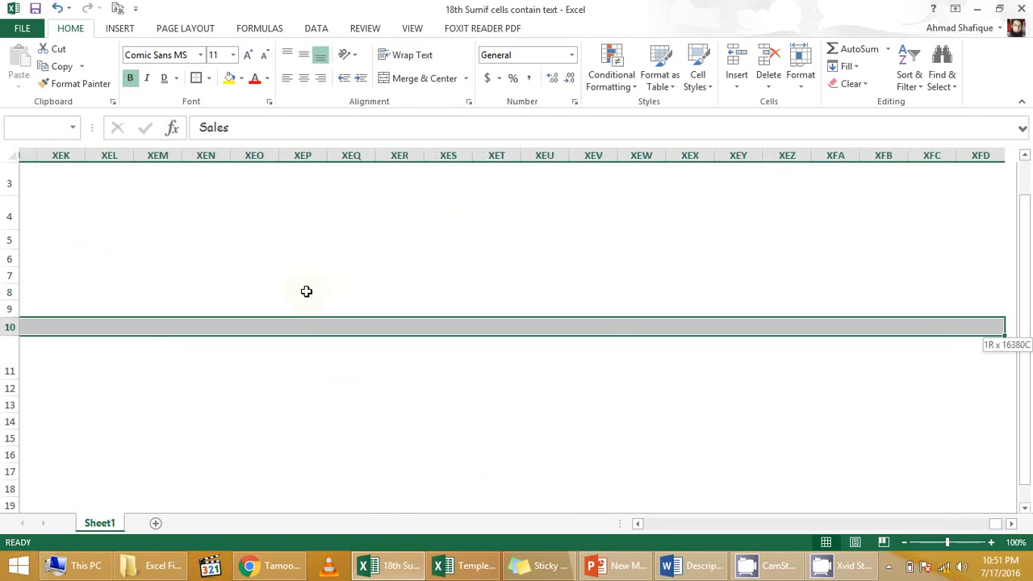
pyautogui.hotkey('ctrl', 'shift', 'Left')
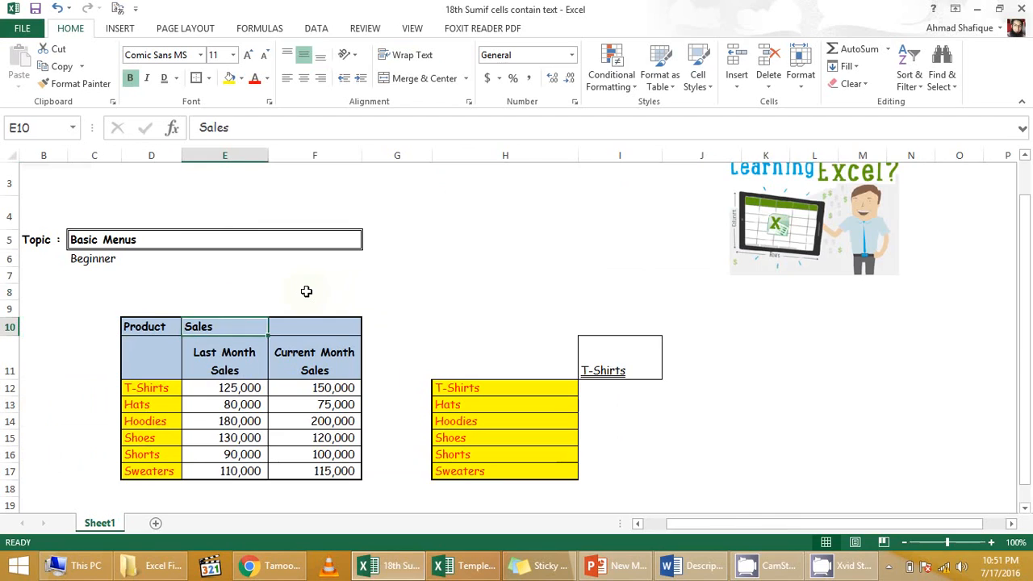
pyautogui.click(423, 80)
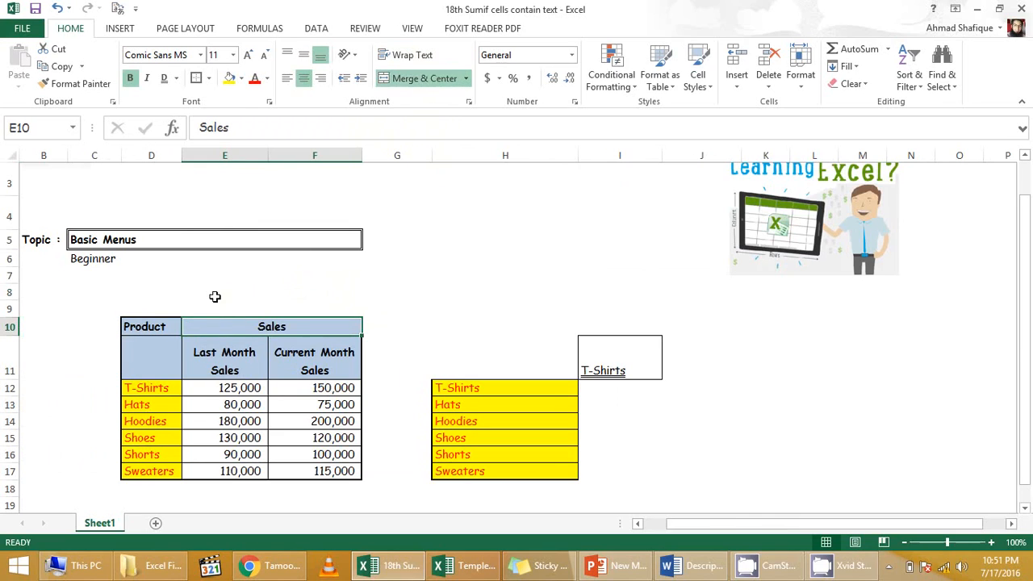
pyautogui.click(282, 295)
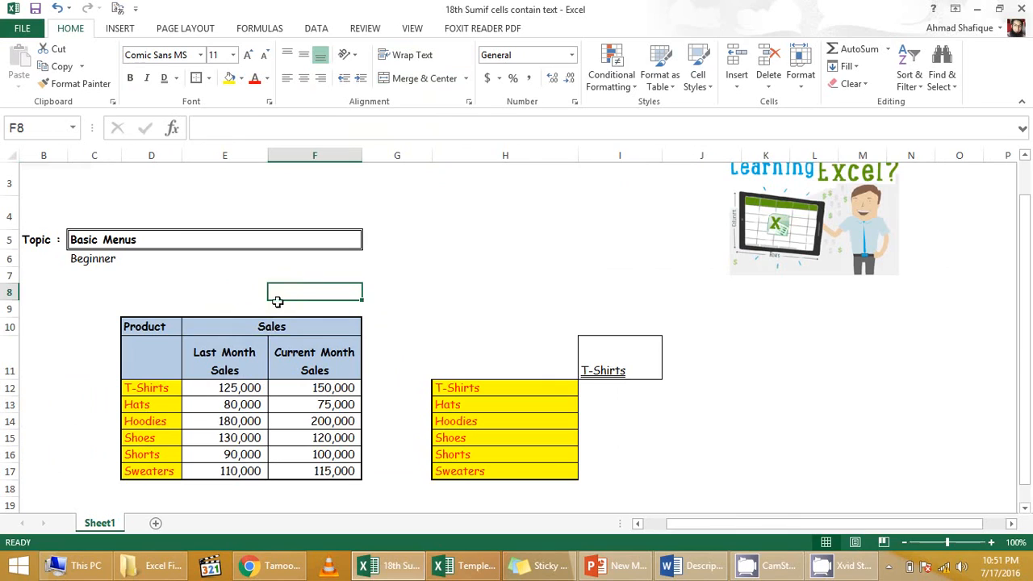
pyautogui.click(231, 328)
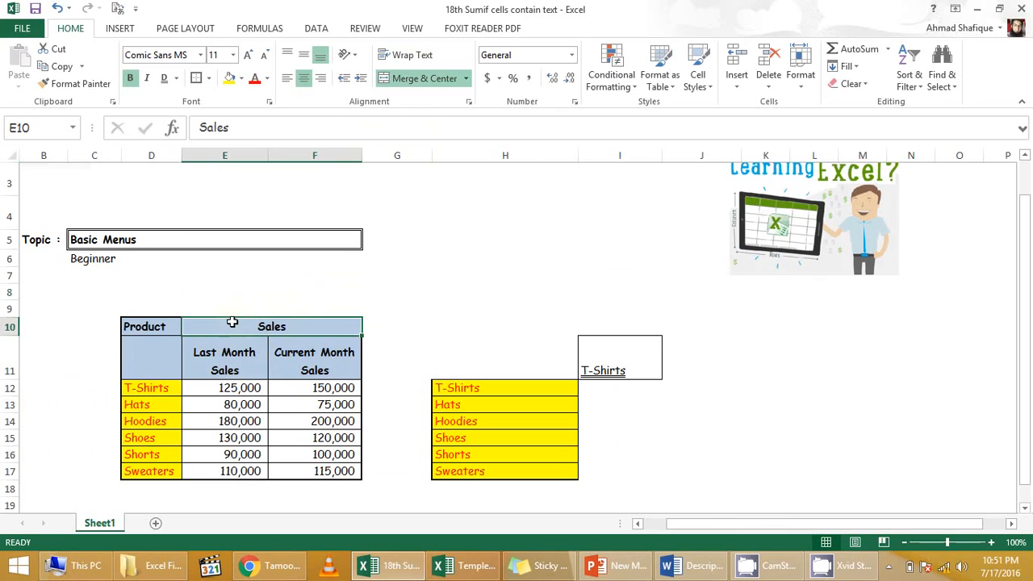
# Step: Merge and center the Product header vertically across D10:D11
pyautogui.moveTo(145, 324); pyautogui.dragTo(147, 352)
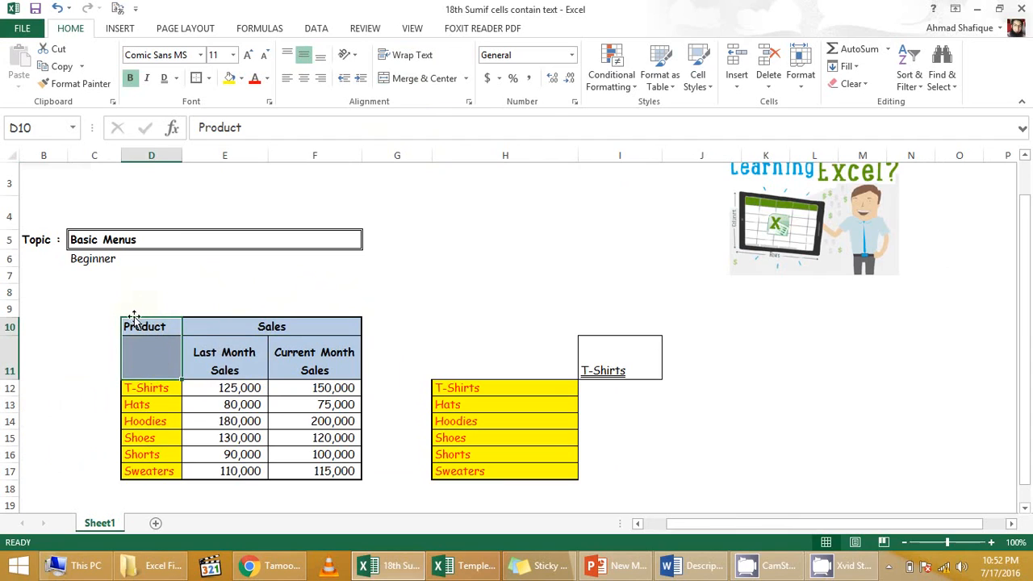
pyautogui.click(140, 325)
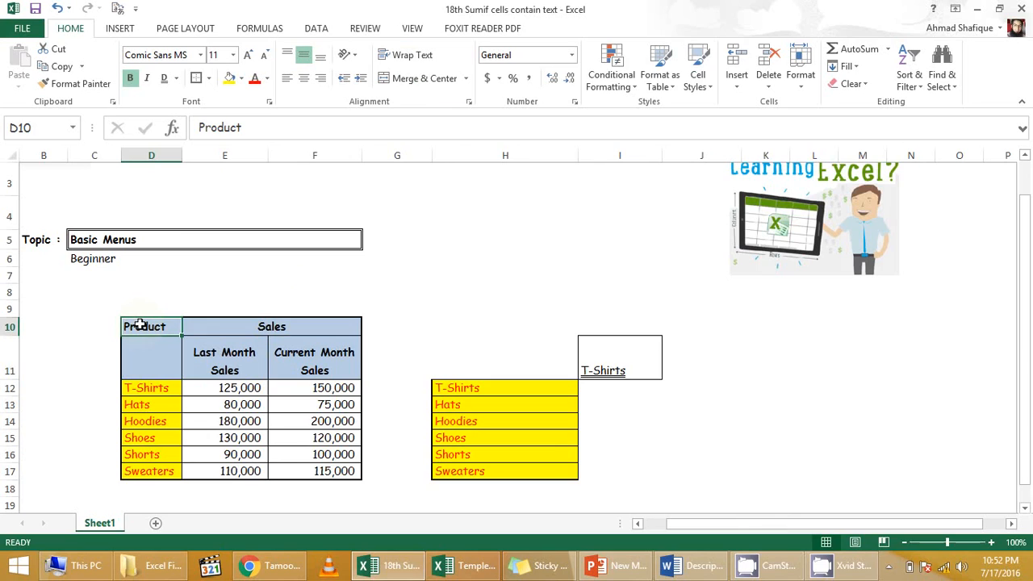
pyautogui.hotkey('shift', 'Down')
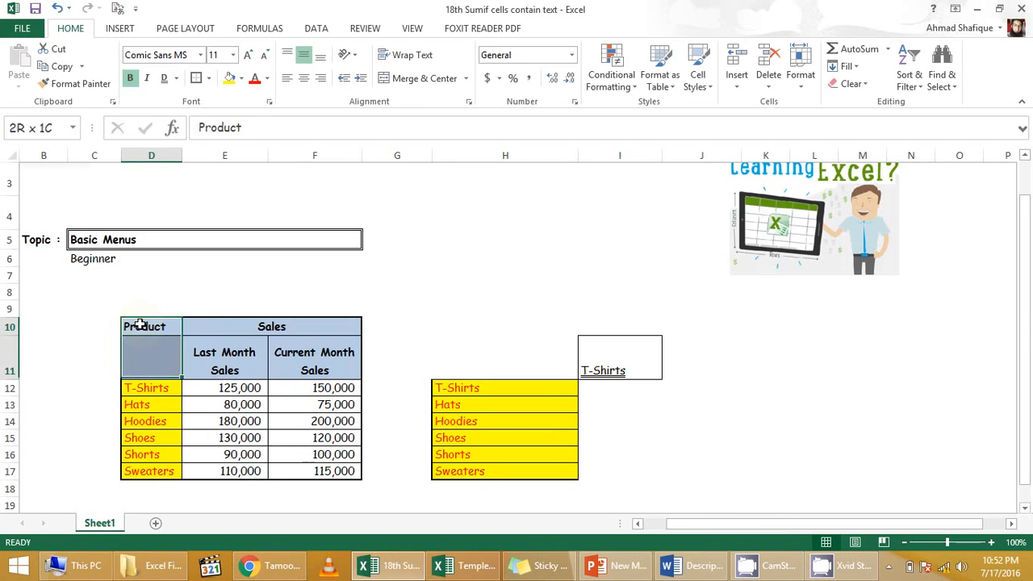
pyautogui.click(413, 78)
pyautogui.click(77, 313)
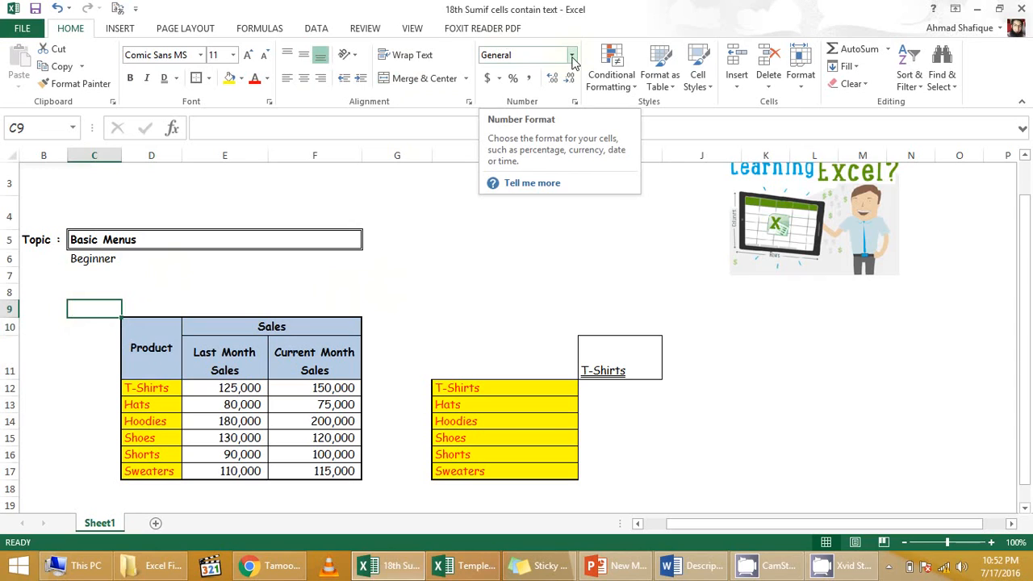
# Step: Look through the number formats and the accounting currency choices available for the sales figures in E12:F17
pyautogui.moveTo(242, 387); pyautogui.dragTo(331, 470)
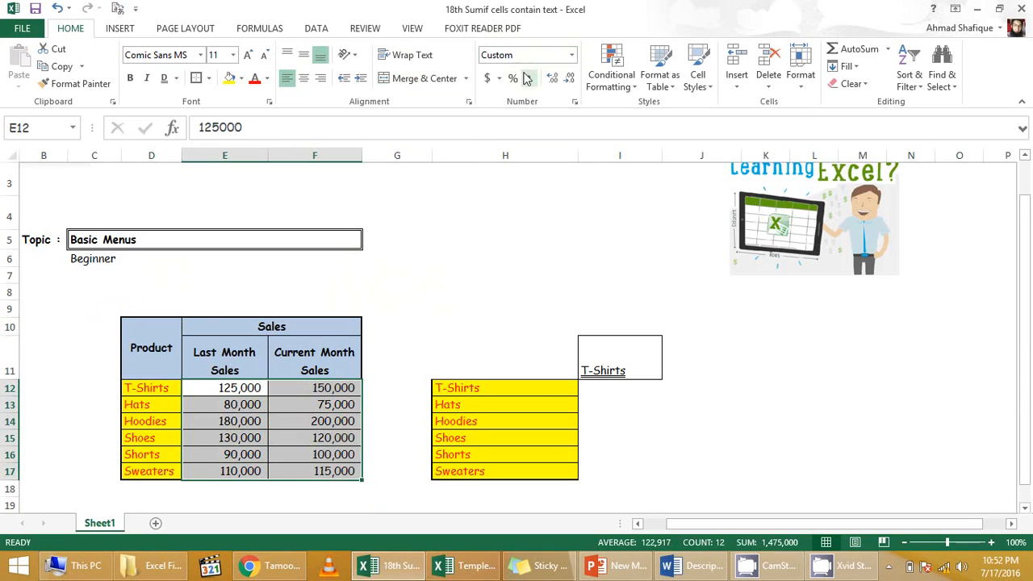
pyautogui.click(570, 55)
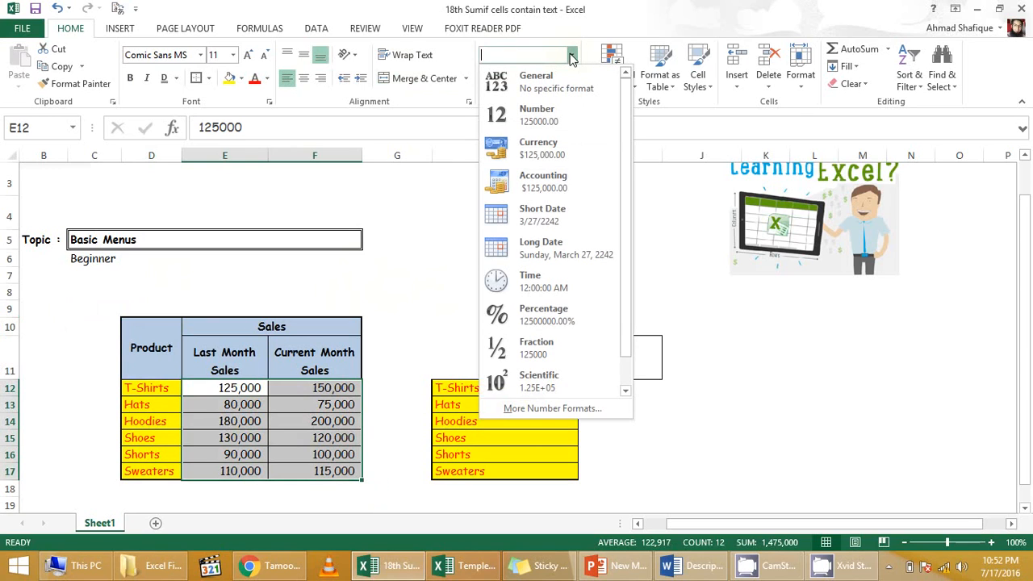
pyautogui.click(571, 55)
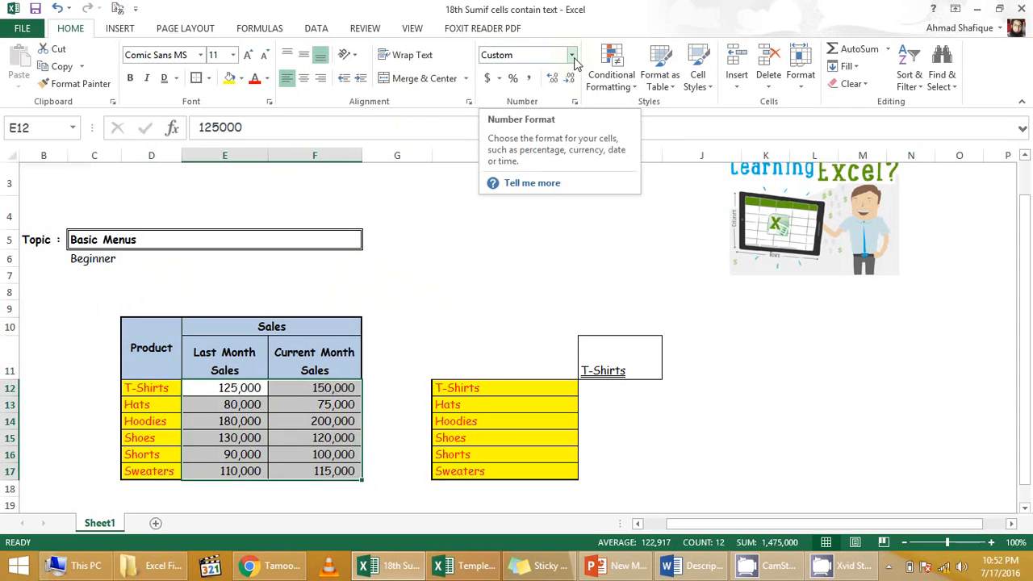
pyautogui.click(571, 57)
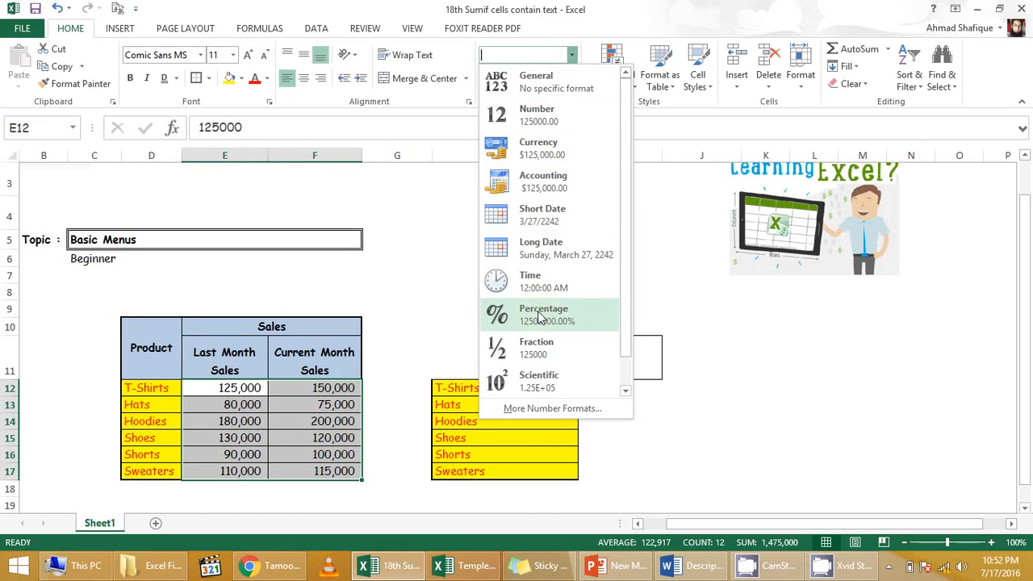
pyautogui.click(313, 295)
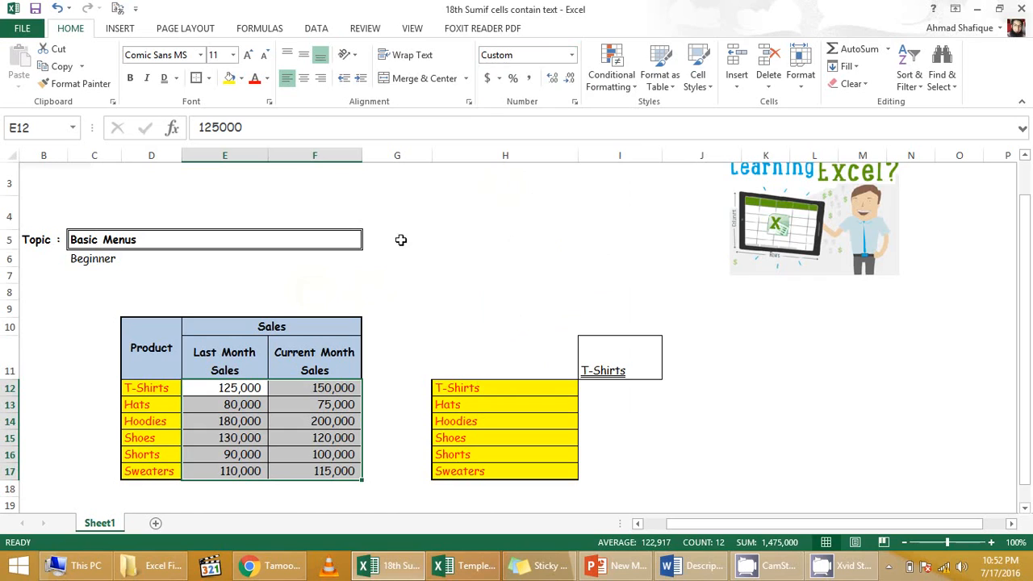
pyautogui.click(499, 81)
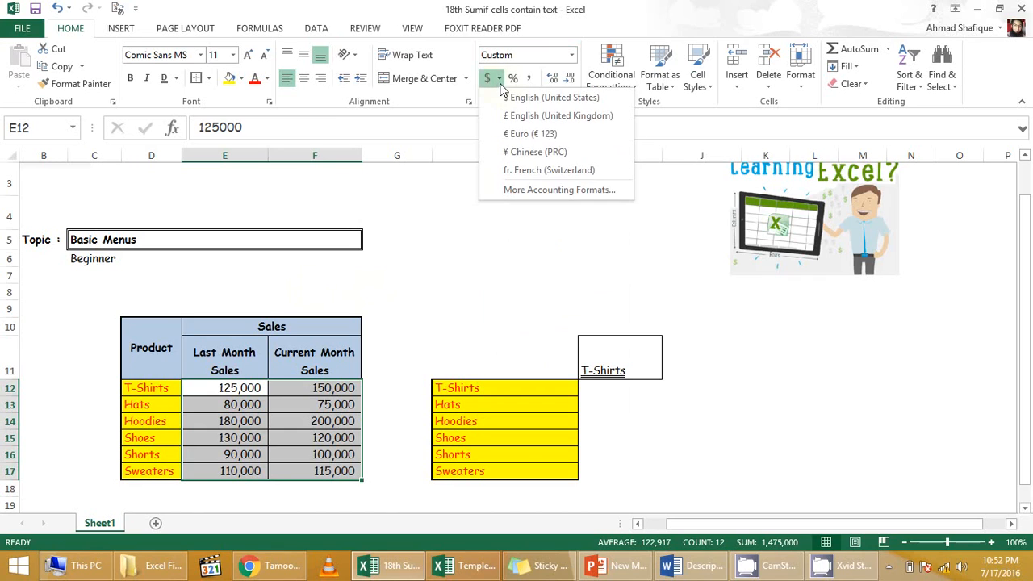
pyautogui.click(501, 84)
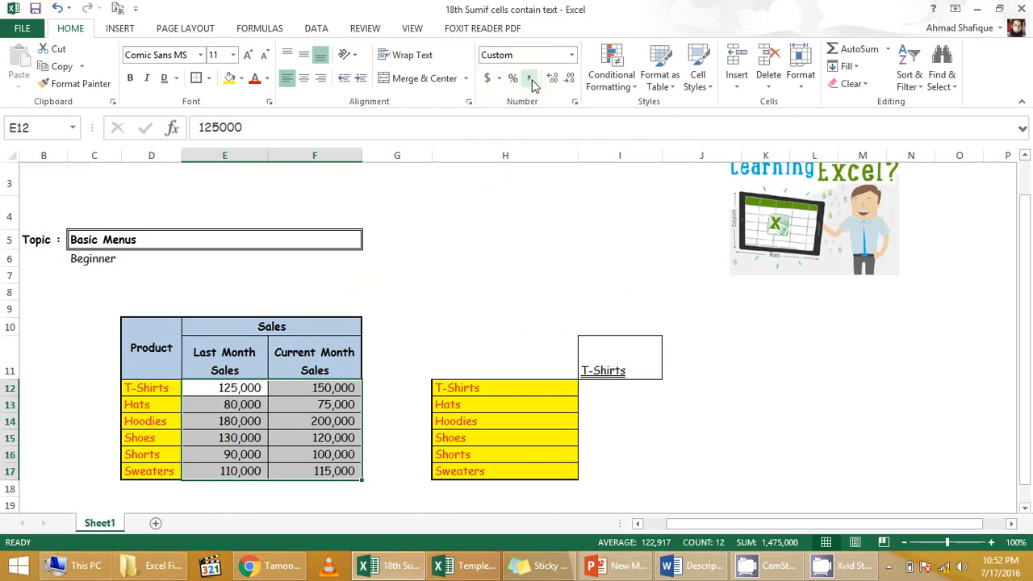
# Step: Add two decimal places to the T-Shirts last month sales figure in E12 and remove them again
pyautogui.click(249, 388)
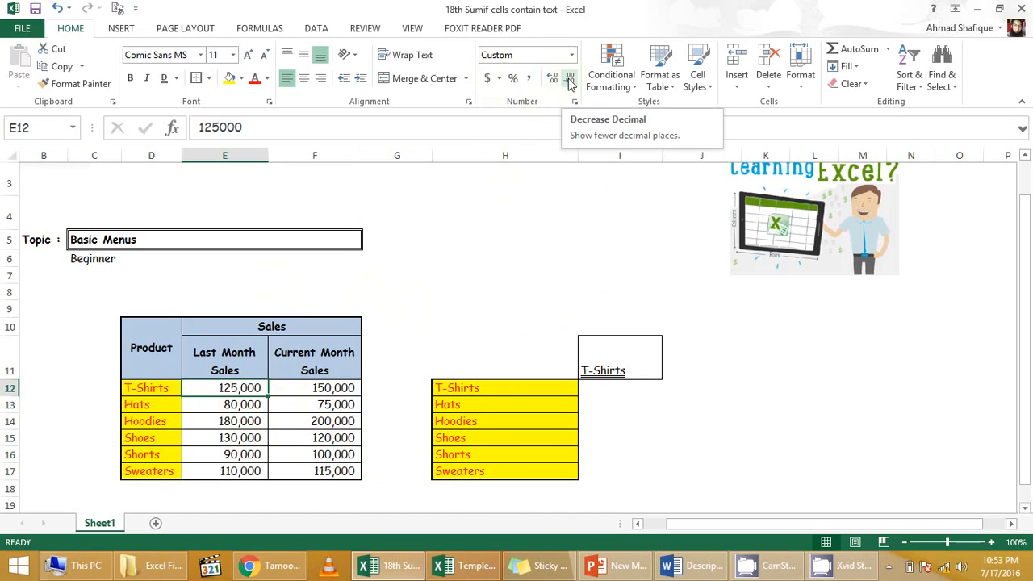
pyautogui.click(256, 403)
pyautogui.moveTo(249, 389); pyautogui.dragTo(306, 470)
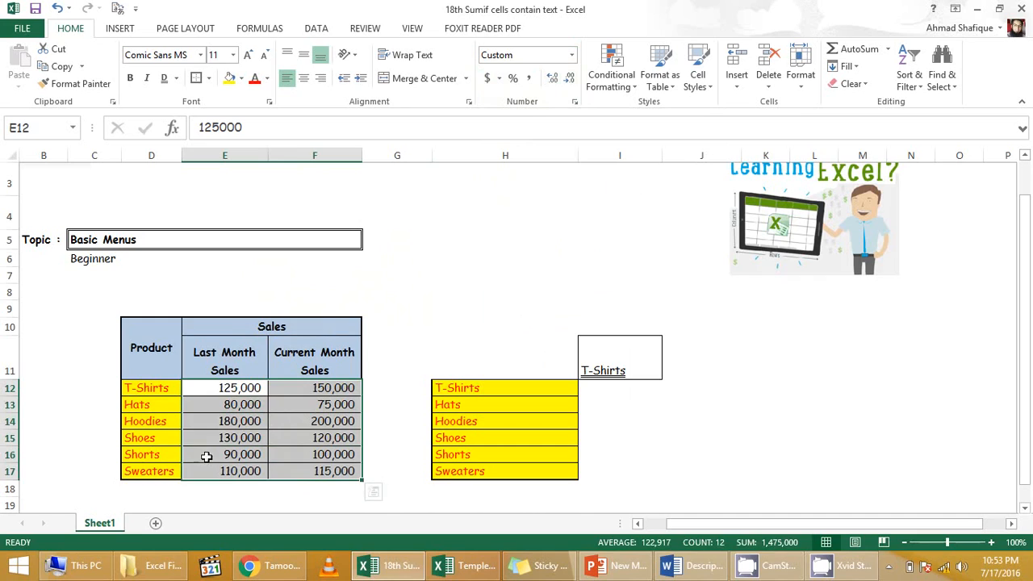
pyautogui.click(238, 384)
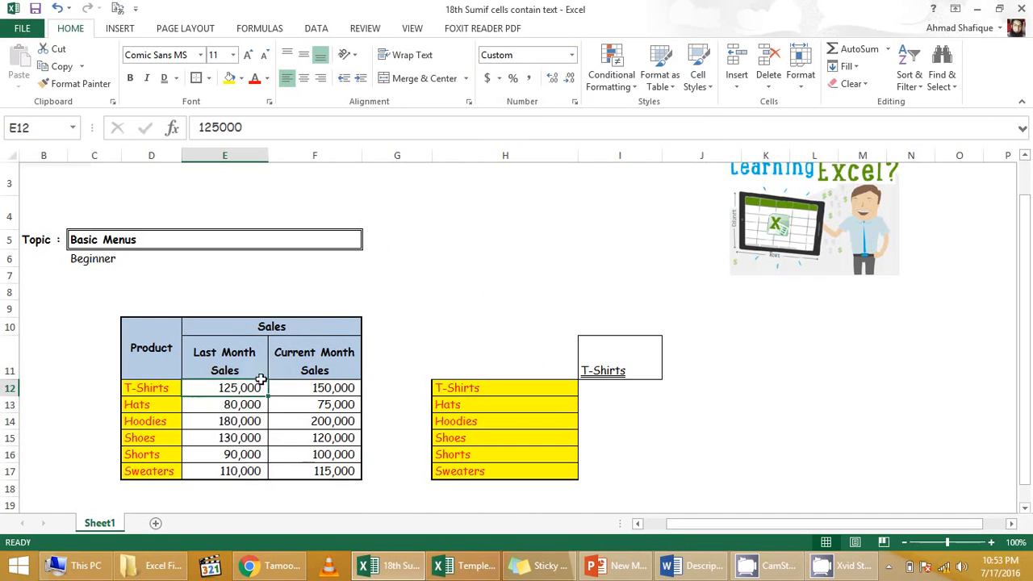
pyautogui.click(552, 78)
pyautogui.click(552, 79)
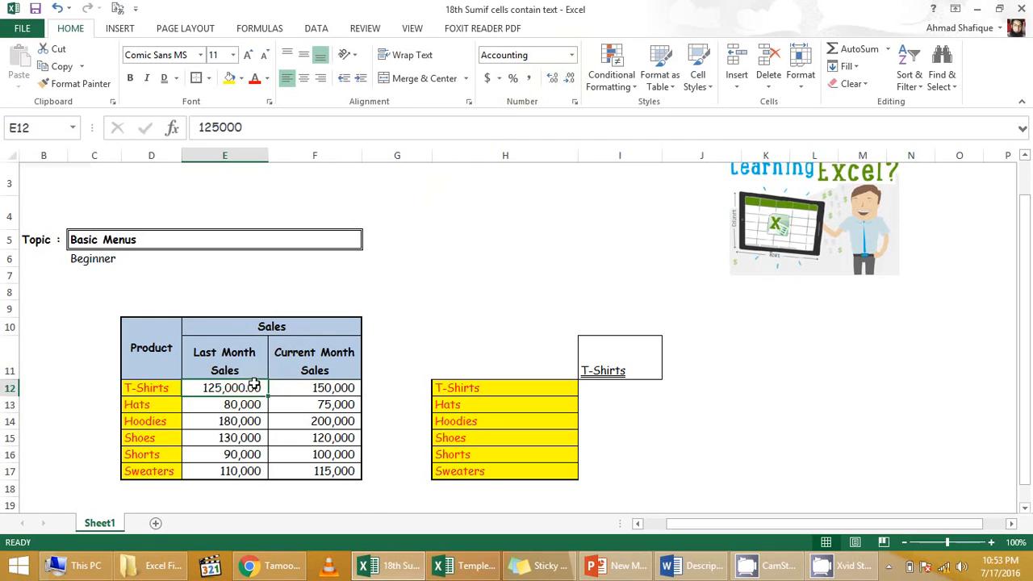
pyautogui.click(568, 78)
pyautogui.click(568, 78)
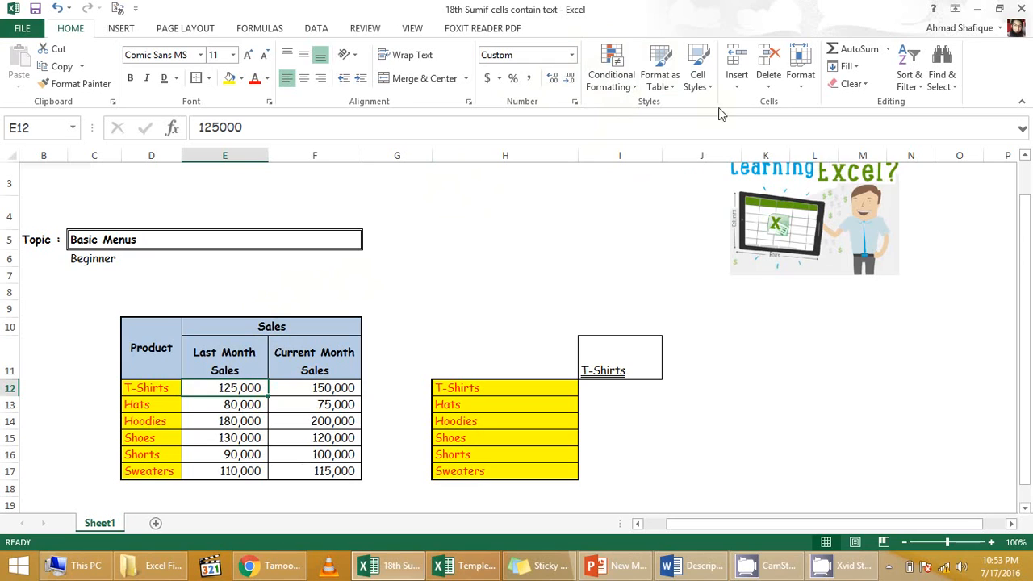
pyautogui.click(733, 84)
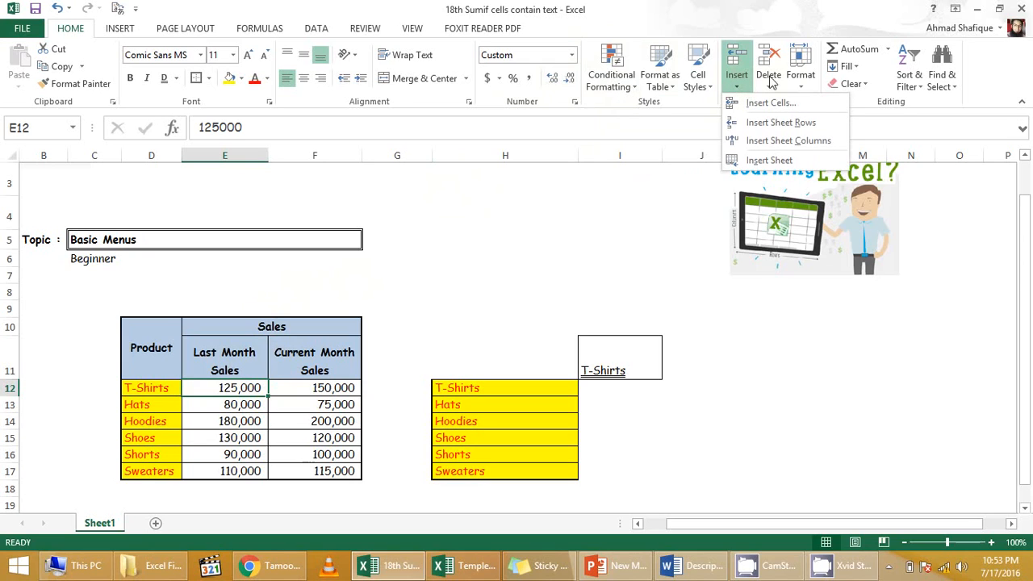
pyautogui.click(793, 8)
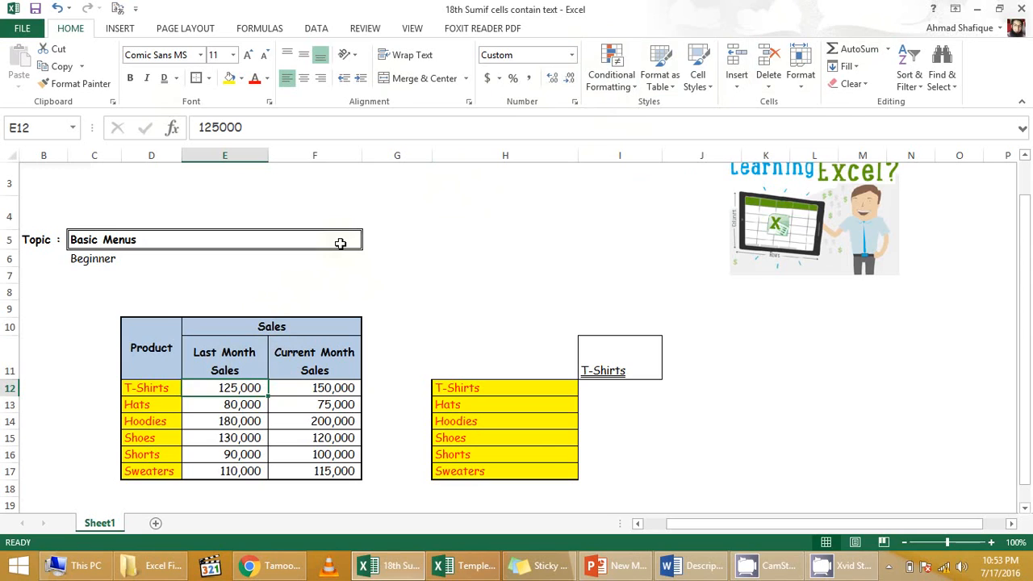
# Step: Insert the picture business-925900_1280-1-450x255 from the Excel Lectures Videos folder on the Desktop
pyautogui.click(118, 29)
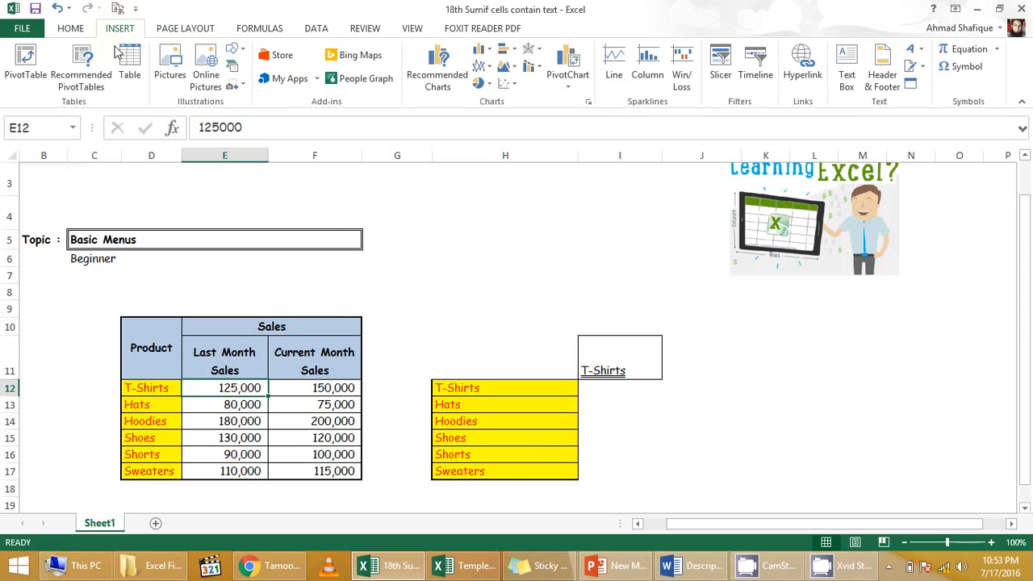
pyautogui.click(171, 63)
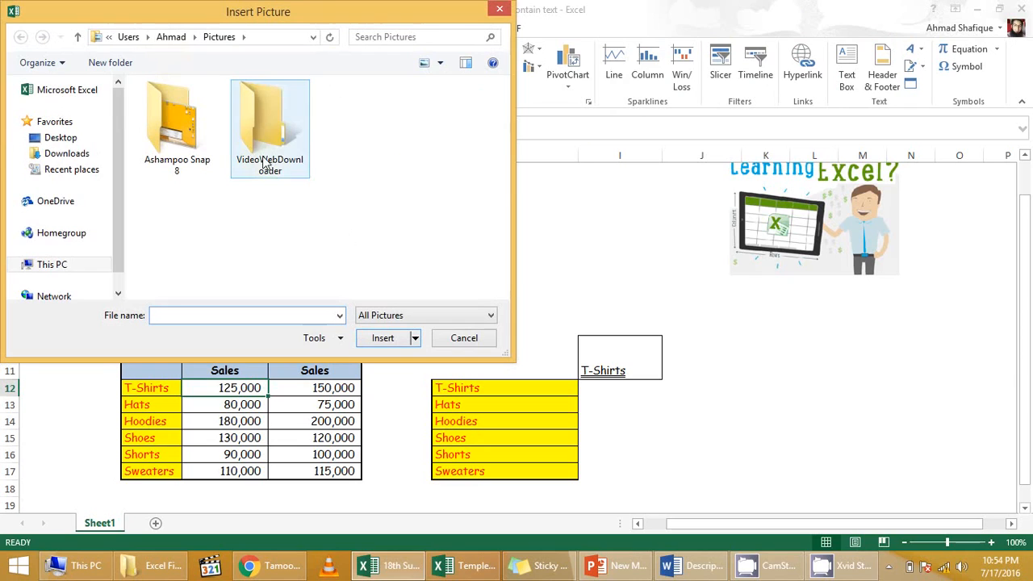
pyautogui.click(65, 139)
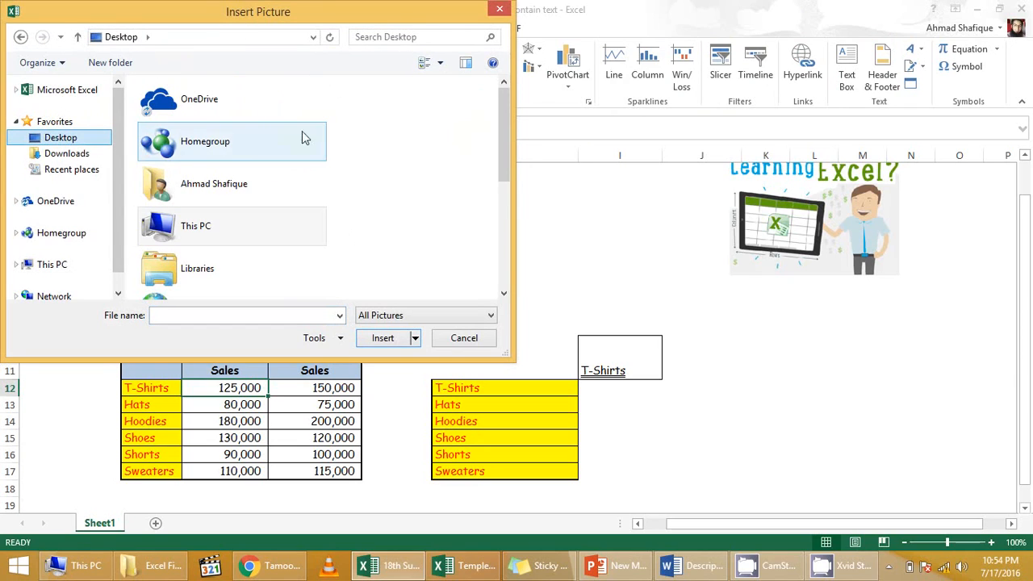
pyautogui.click(497, 139)
pyautogui.moveTo(500, 145); pyautogui.dragTo(507, 188)
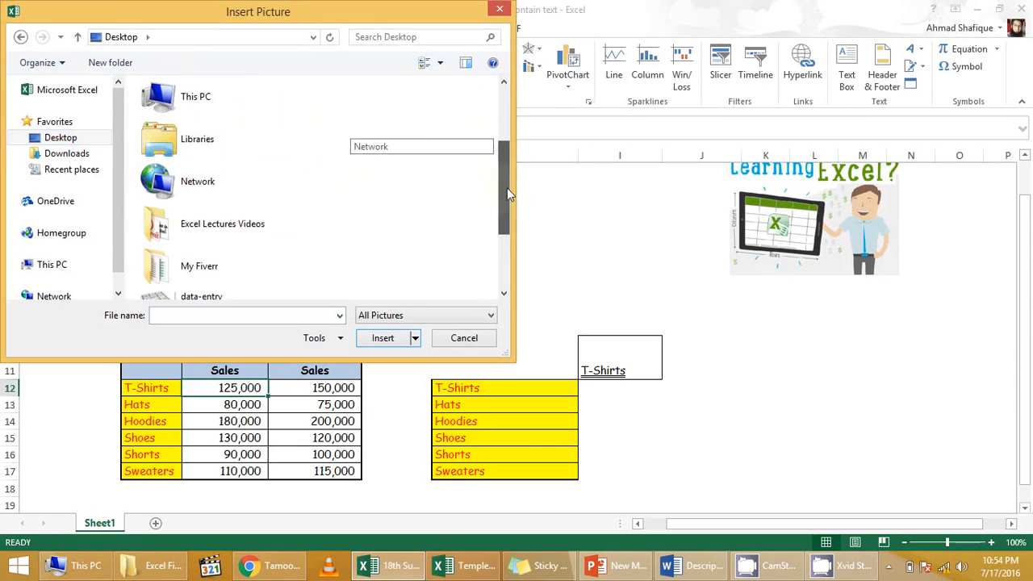
pyautogui.doubleClick(203, 150)
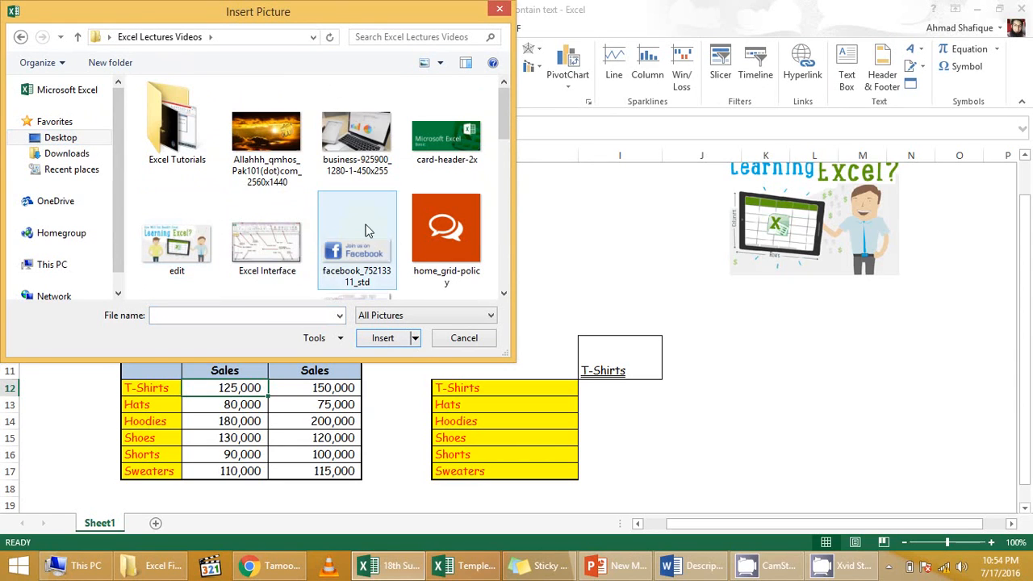
pyautogui.click(367, 141)
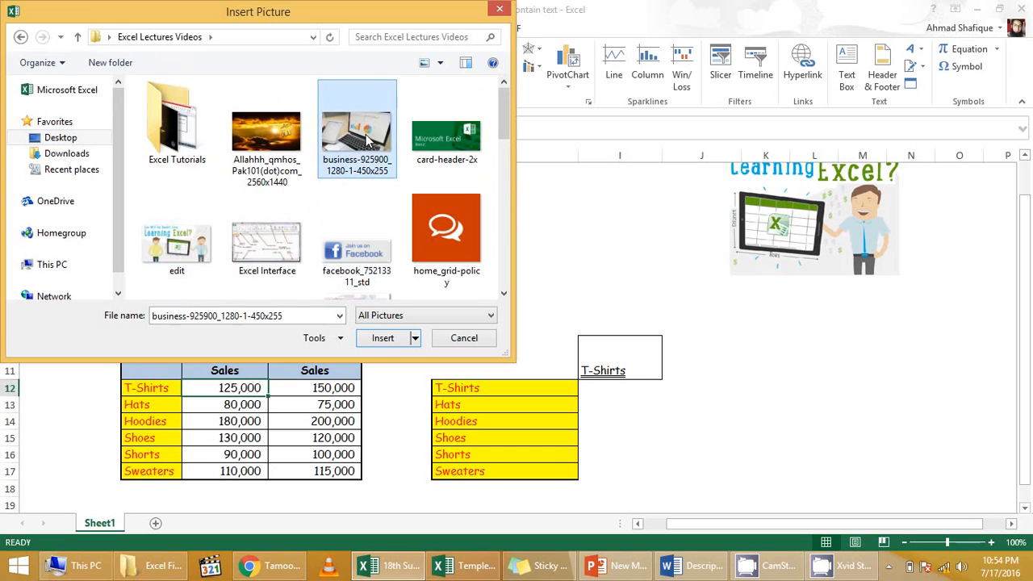
pyautogui.click(381, 339)
# Step: Move the inserted laptop picture below the Learning Excel image and shrink it to about 2.02" wide by 1.15" high
pyautogui.moveTo(385, 413); pyautogui.dragTo(875, 329)
pyautogui.moveTo(1009, 297); pyautogui.dragTo(879, 353)
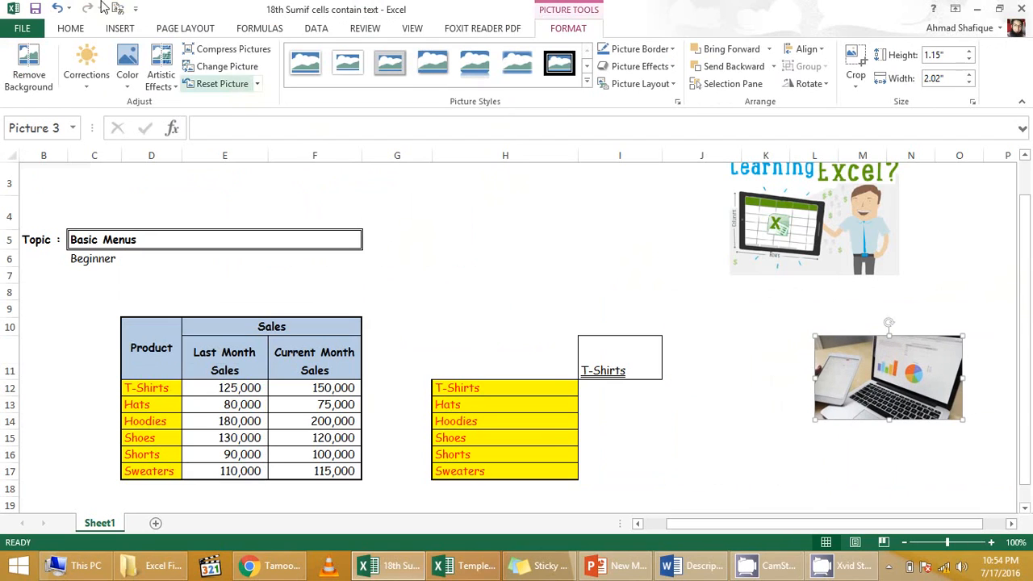
pyautogui.click(121, 28)
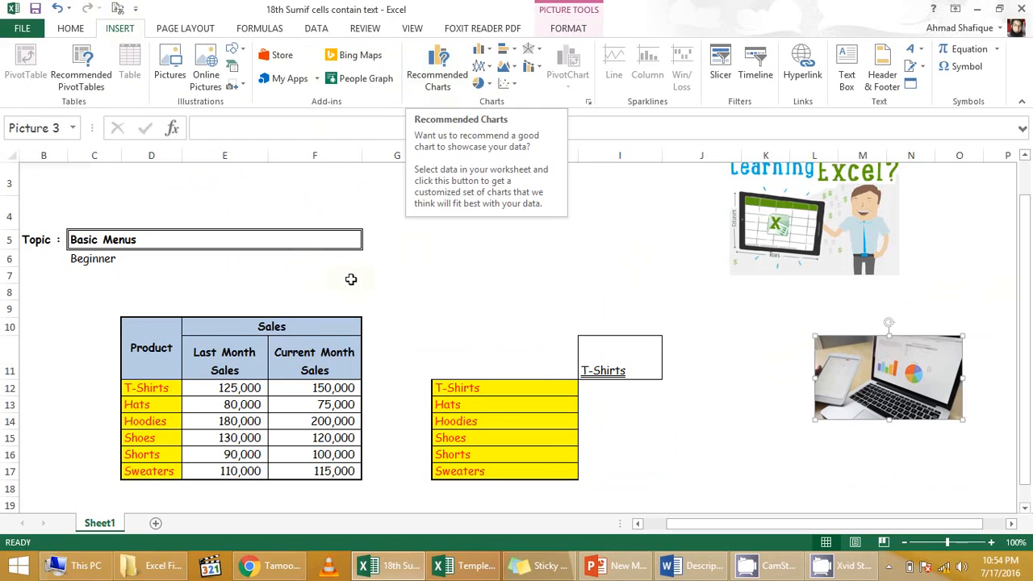
pyautogui.click(489, 52)
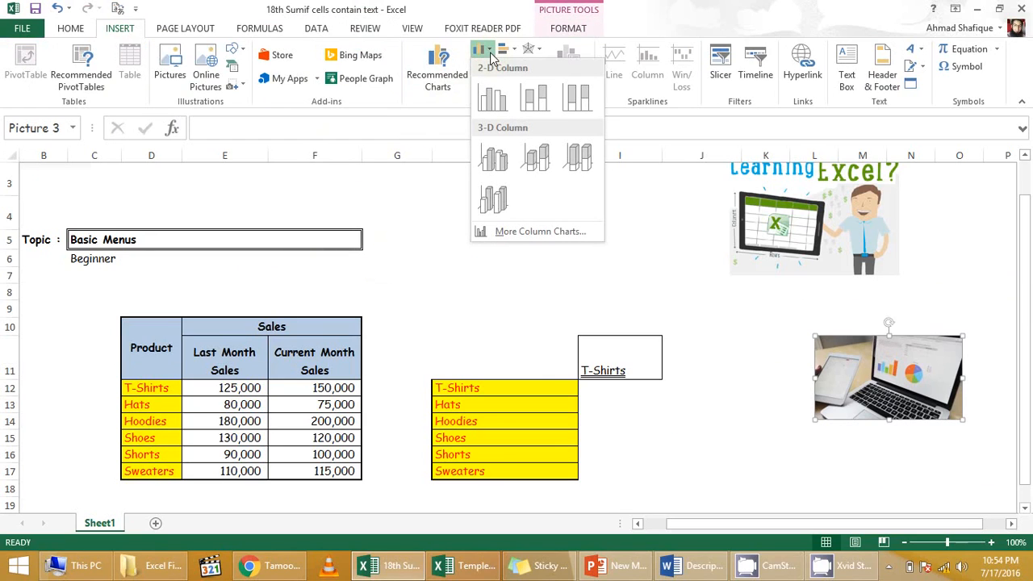
pyautogui.click(495, 11)
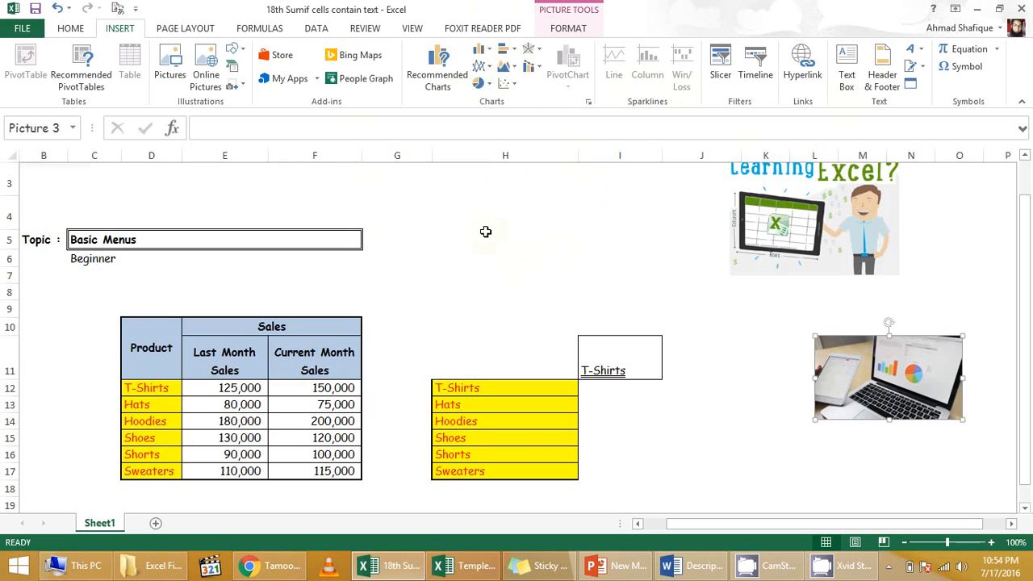
# Step: Add a small text box reading Excel in the empty area above H11, spanning columns H and I
pyautogui.click(849, 71)
pyautogui.moveTo(530, 263); pyautogui.dragTo(604, 308)
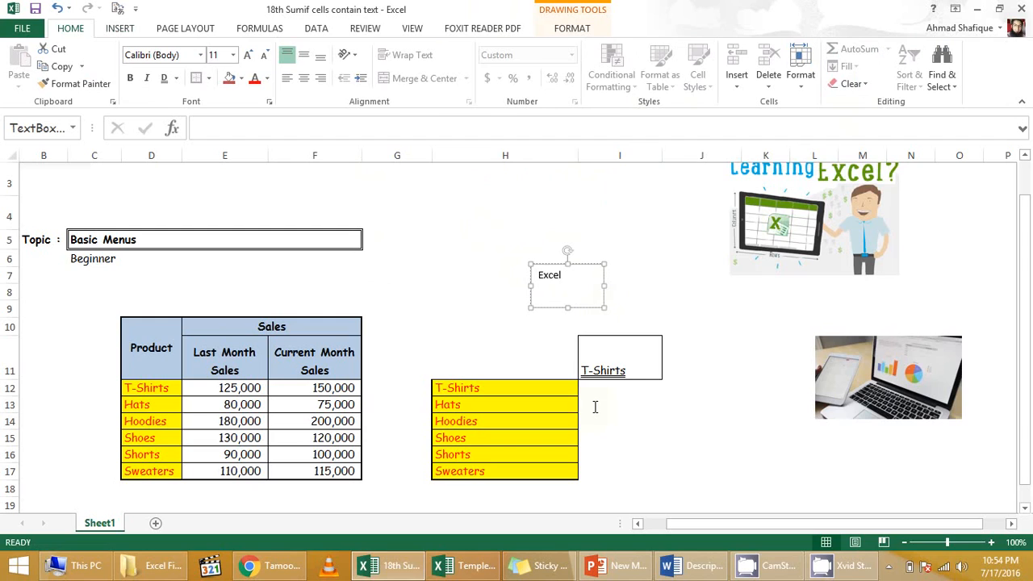
pyautogui.click(548, 369)
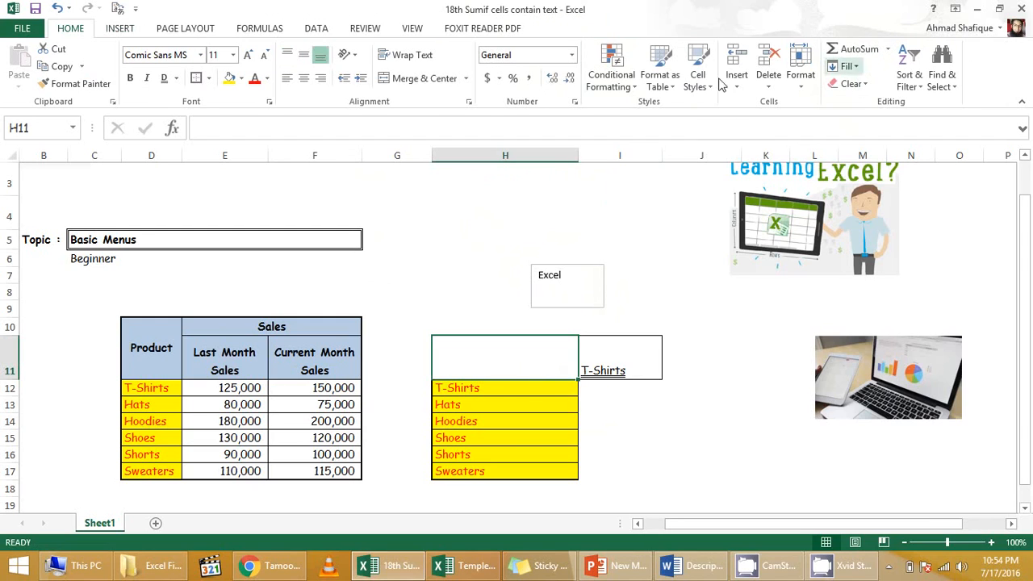
pyautogui.click(118, 30)
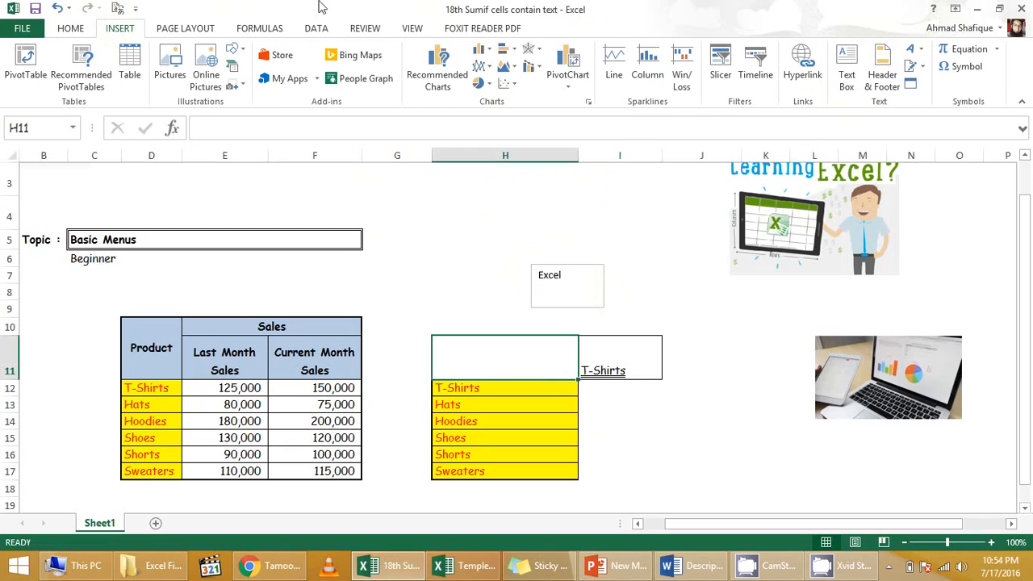
pyautogui.click(997, 50)
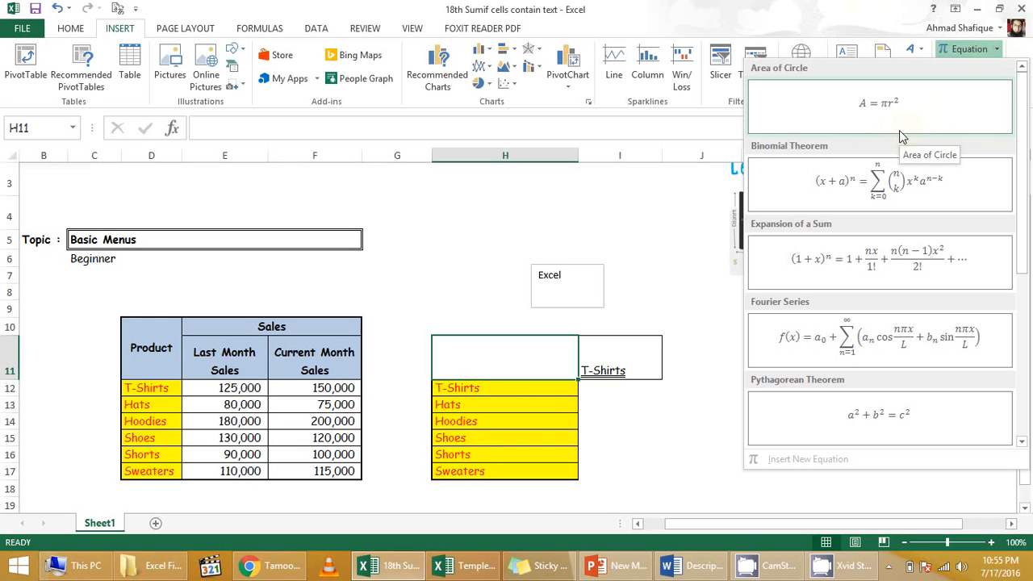
pyautogui.click(800, 8)
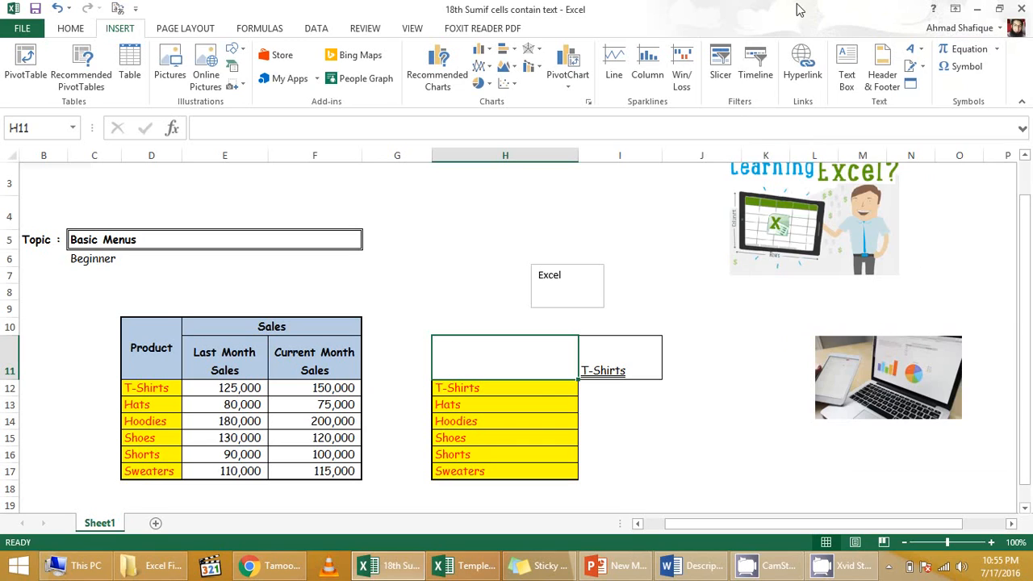
# Step: Insert the club symbol (♣, Symbol font, character code 167) into cell H11
pyautogui.click(975, 71)
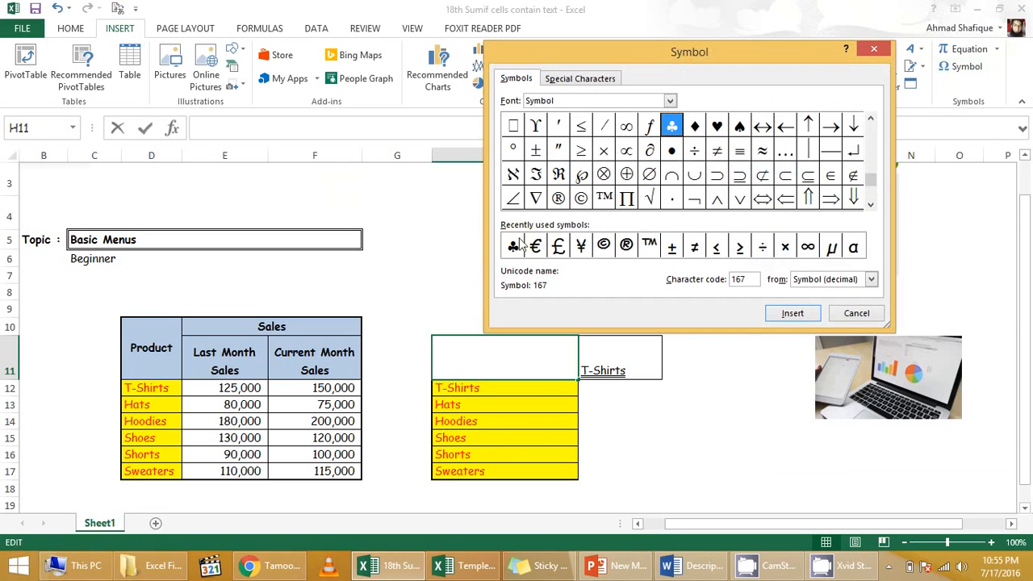
pyautogui.click(514, 246)
pyautogui.click(789, 315)
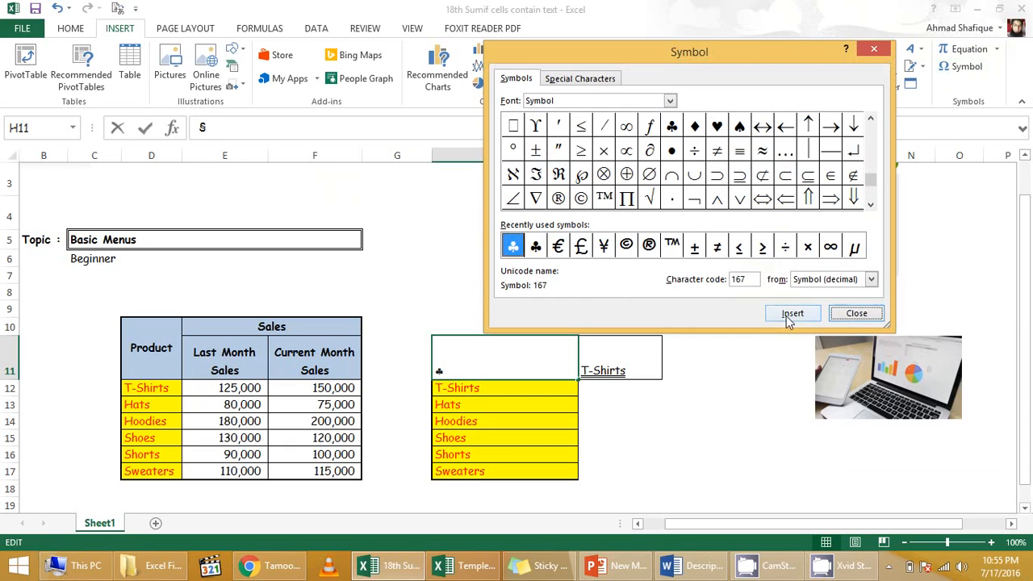
# Step: Finish inserting symbols and commit the club symbol entry in cell H11
pyautogui.click(855, 313)
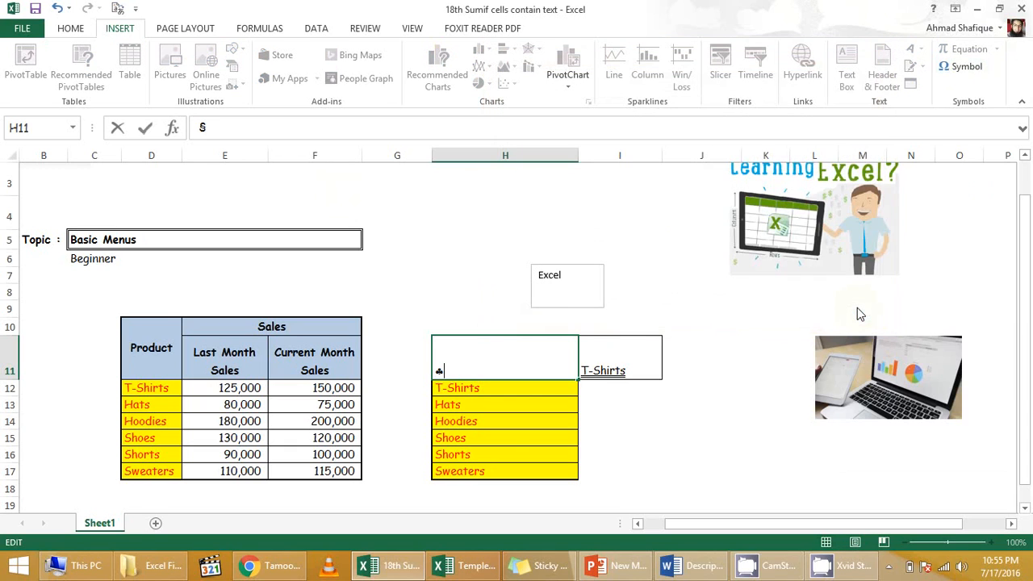
pyautogui.press('Return')
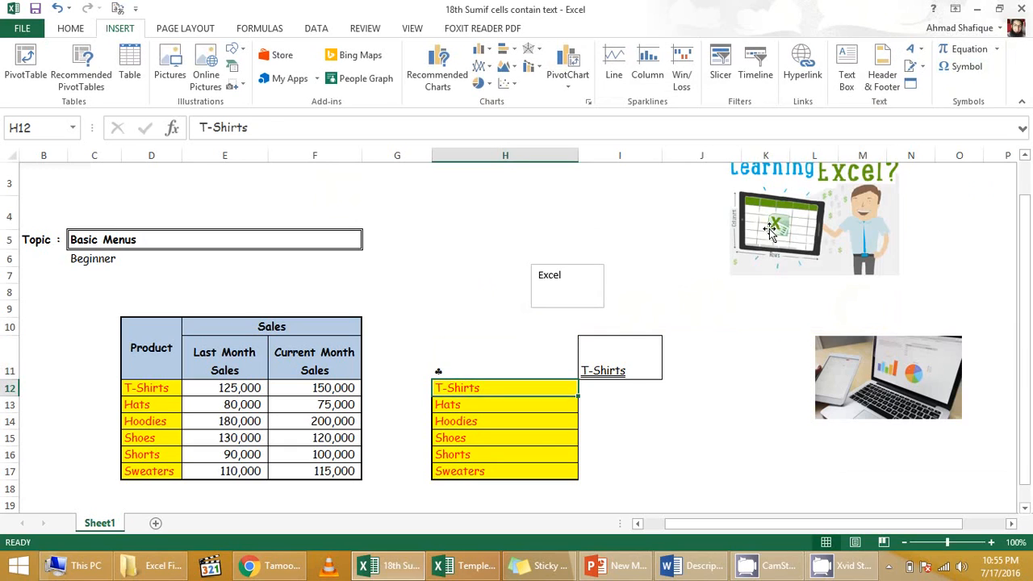
# Step: Examine the available workbook themes and theme color sets without applying any
pyautogui.click(184, 31)
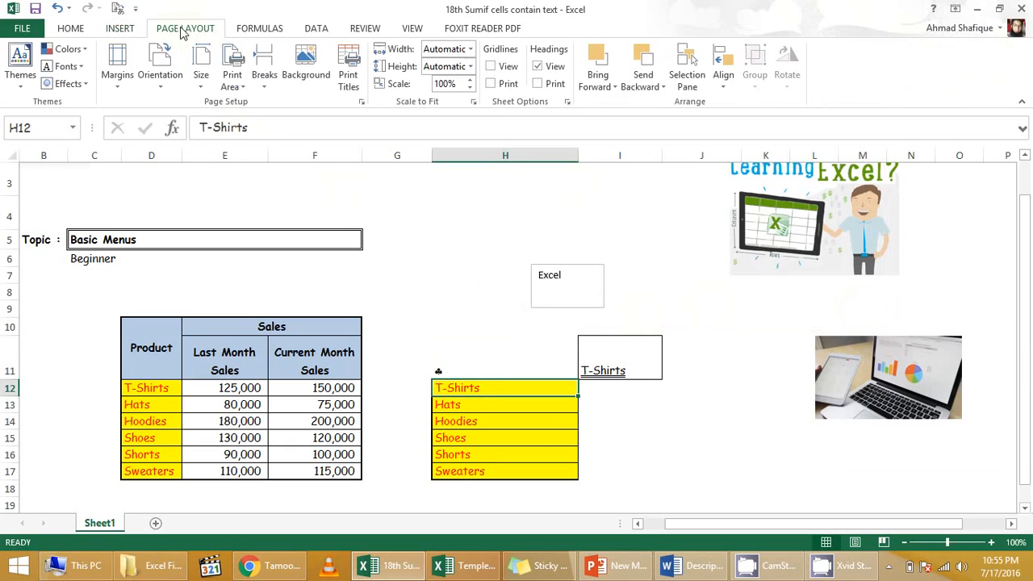
pyautogui.click(23, 87)
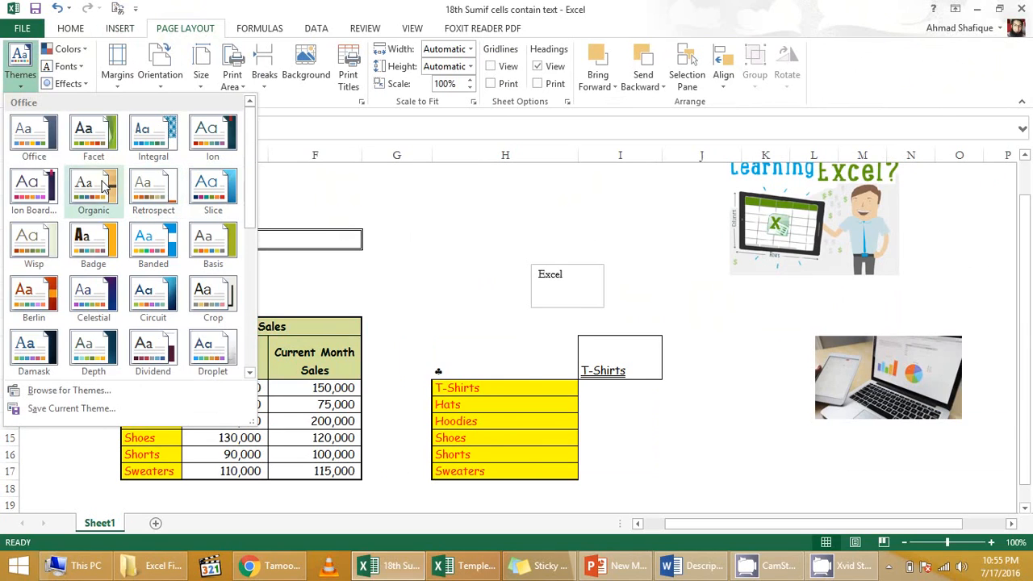
pyautogui.click(167, 12)
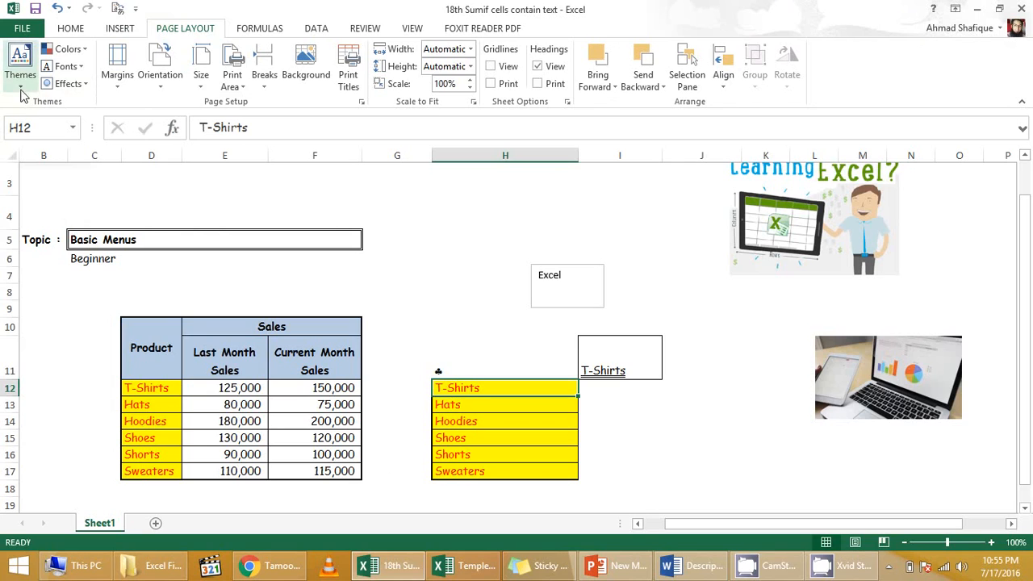
pyautogui.click(85, 58)
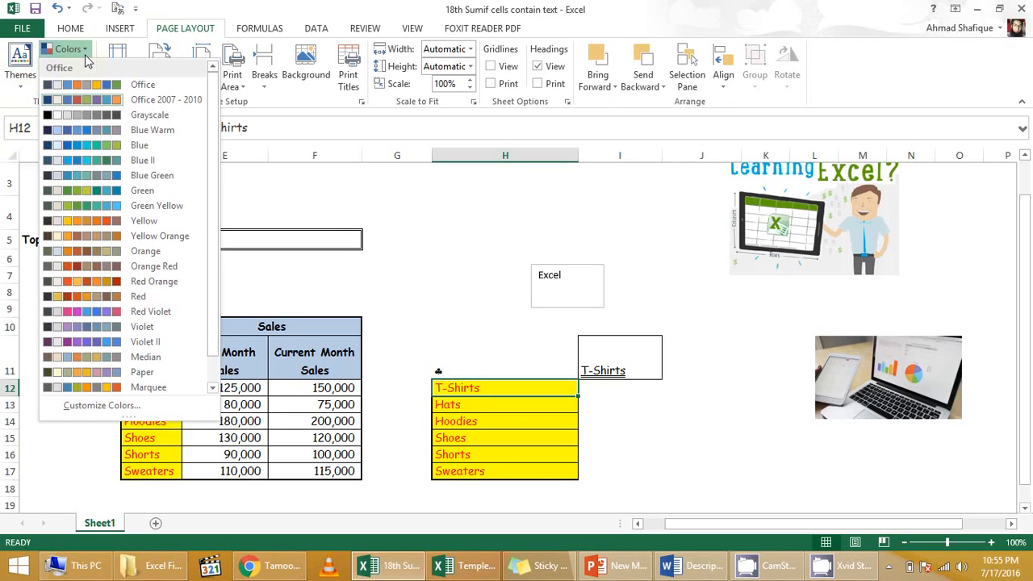
pyautogui.click(181, 11)
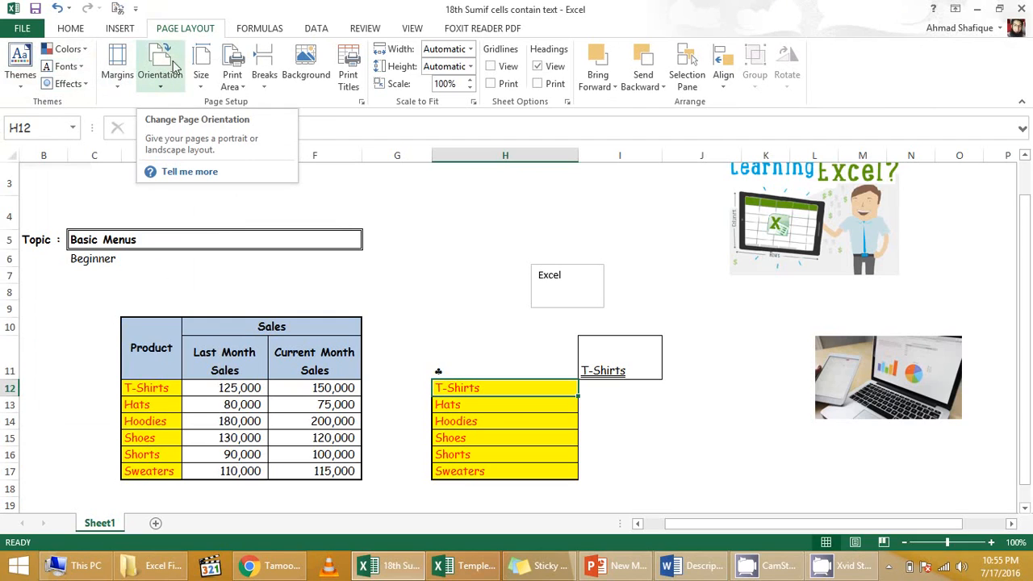
# Step: Examine the function library's Financial, Logical, Text, Math & Trig and additional function categories
pyautogui.click(262, 31)
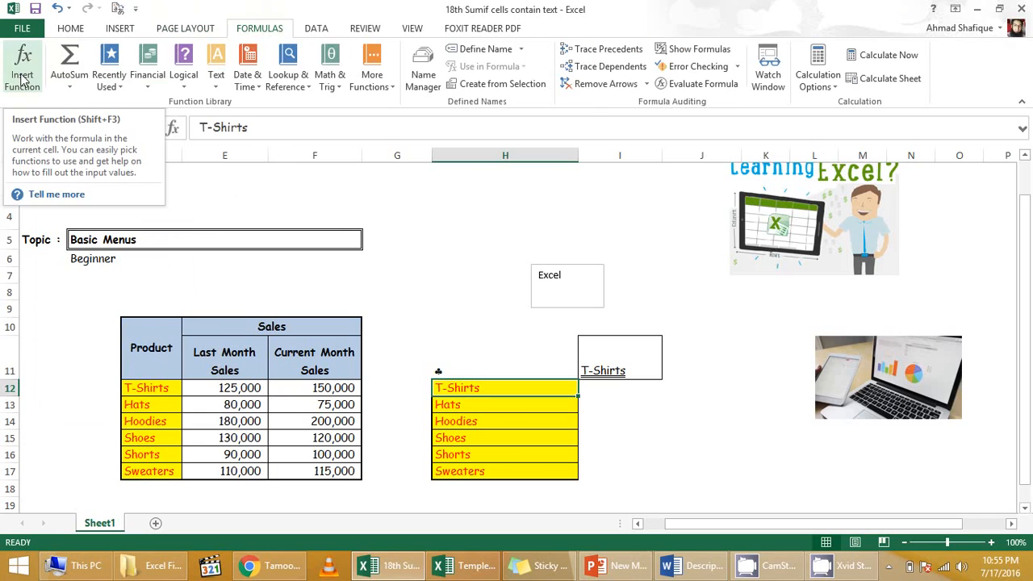
pyautogui.click(152, 87)
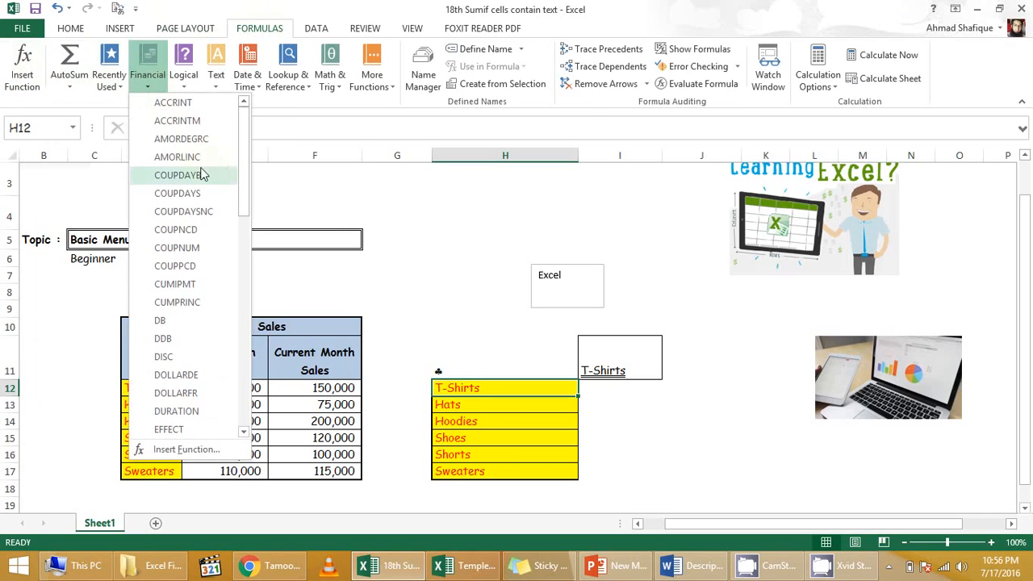
pyautogui.moveTo(246, 129)
pyautogui.mouseDown()
pyautogui.moveTo(249, 303)
pyautogui.moveTo(243, 115)
pyautogui.mouseUp()
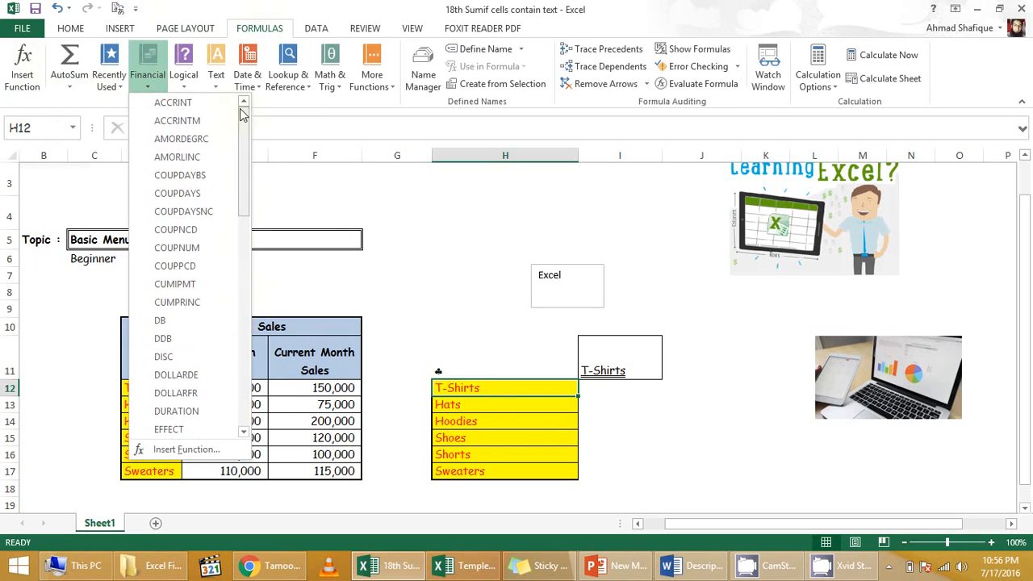
pyautogui.click(190, 8)
pyautogui.click(183, 82)
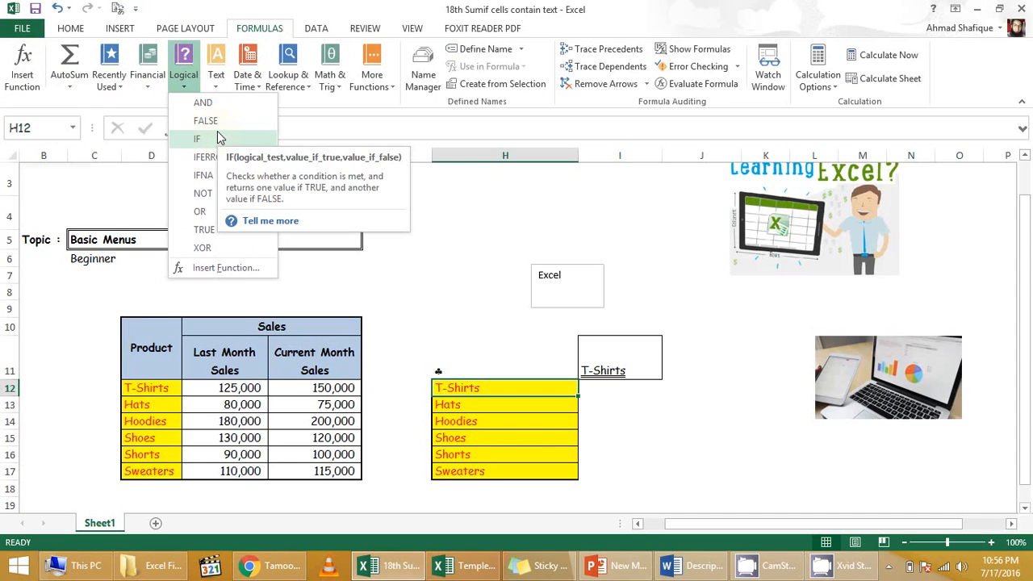
pyautogui.click(266, 2)
pyautogui.click(216, 89)
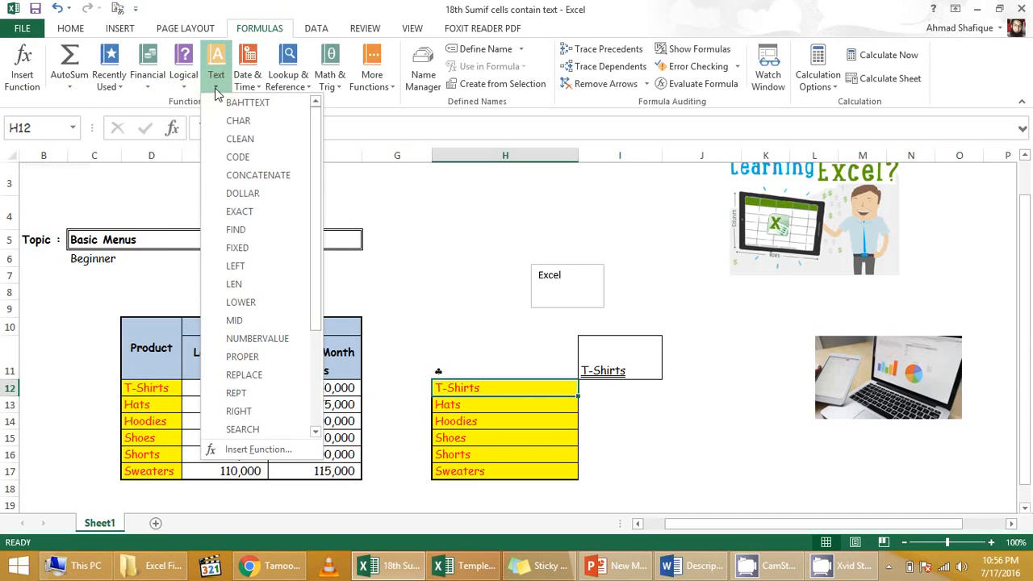
pyautogui.click(303, 7)
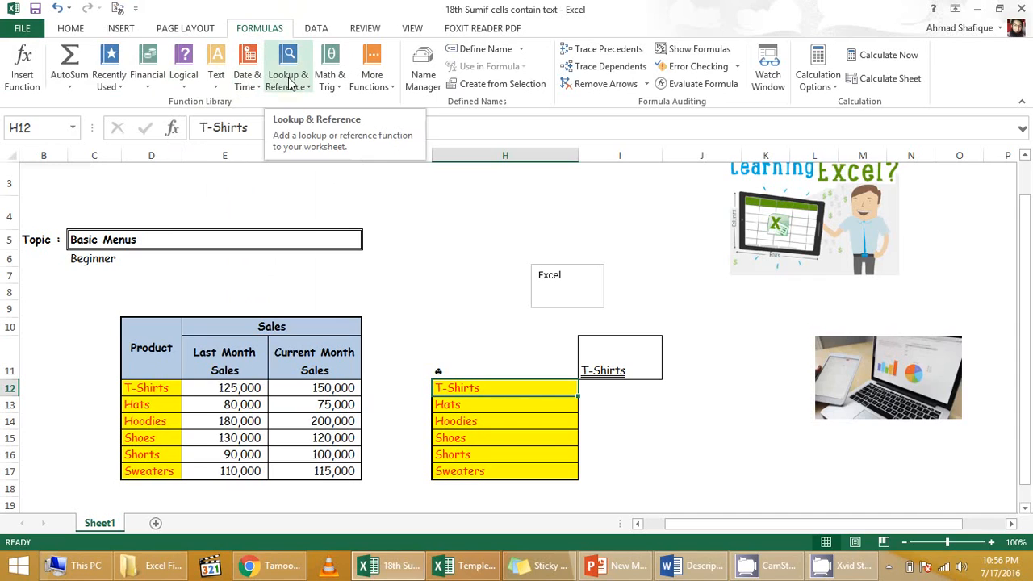
pyautogui.click(331, 87)
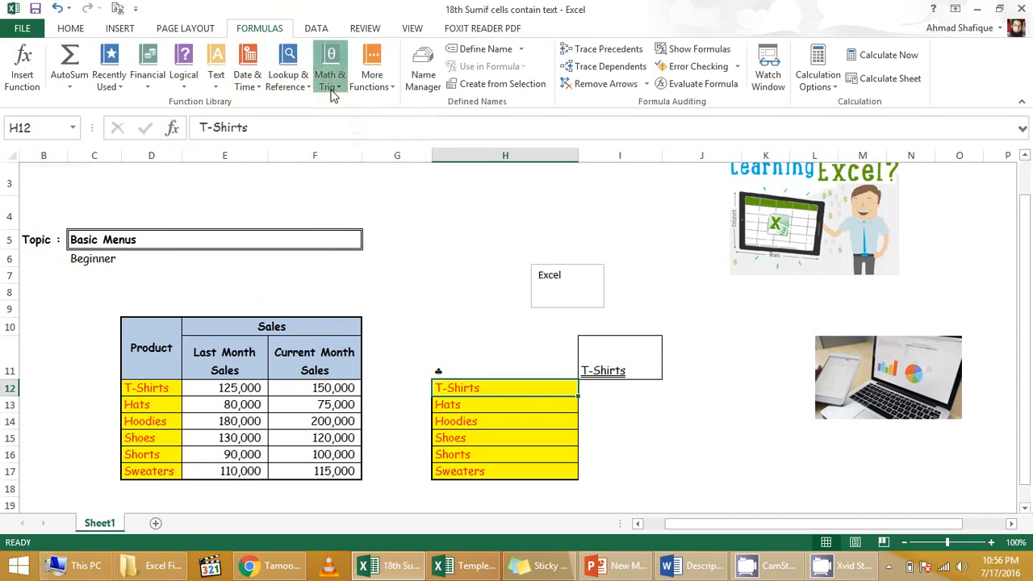
pyautogui.click(372, 11)
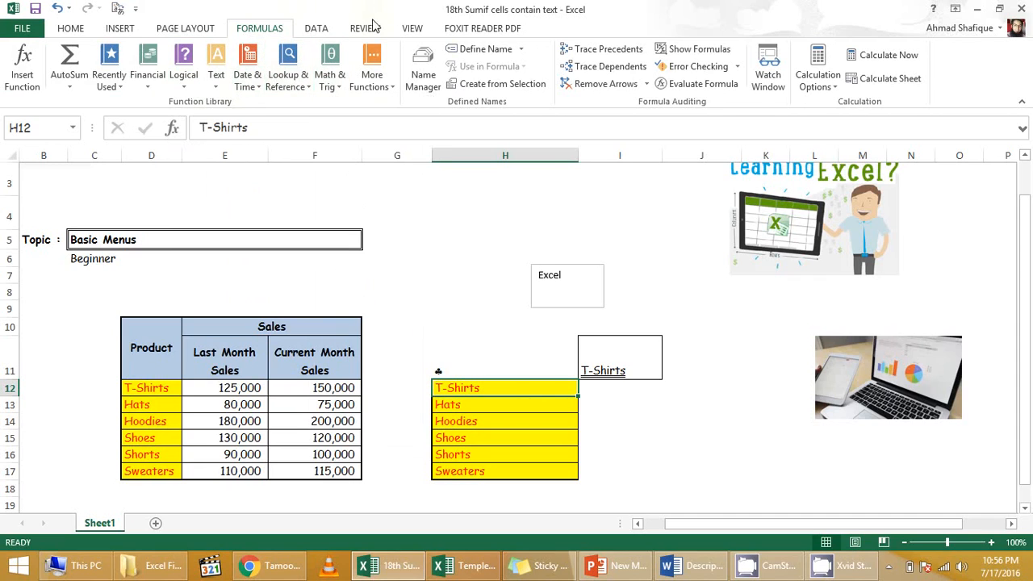
pyautogui.click(381, 88)
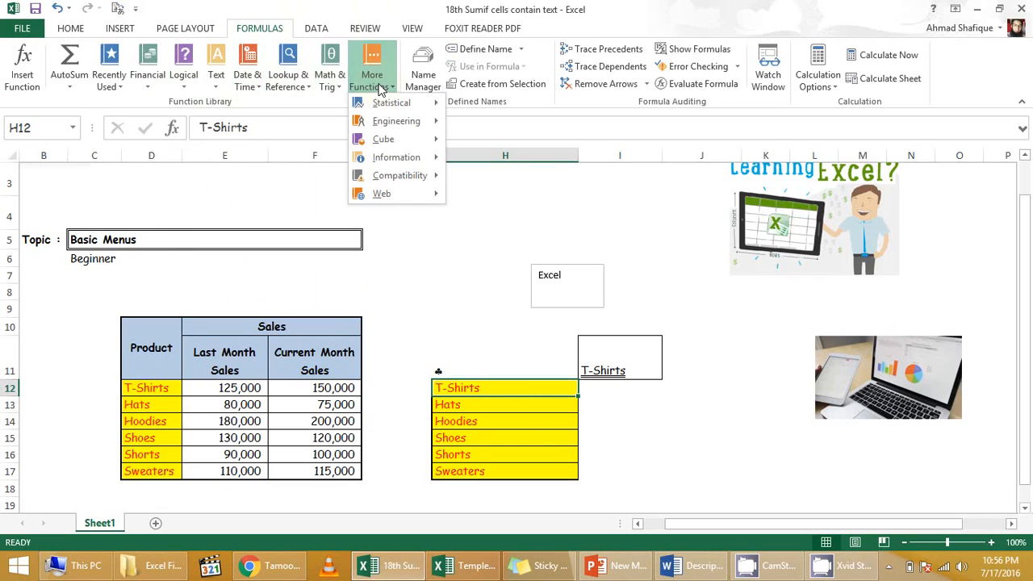
pyautogui.moveTo(395, 157)
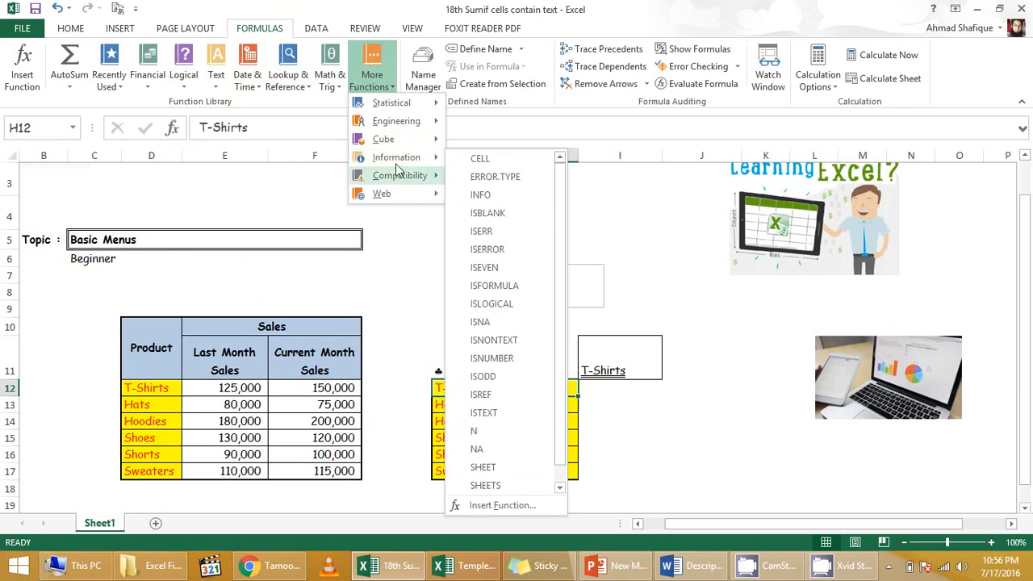
pyautogui.click(345, 8)
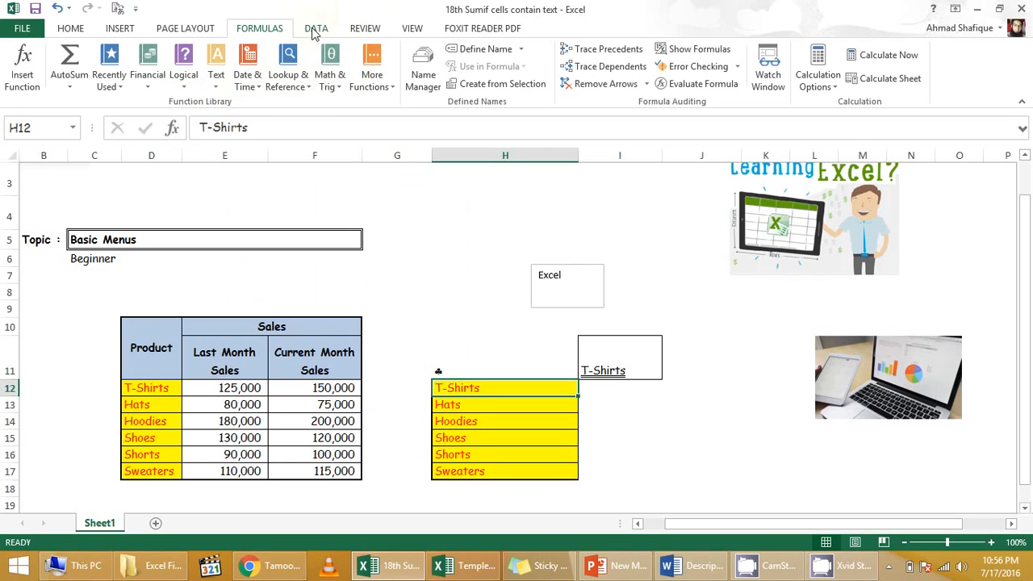
# Step: Review the commands for external data, sorting and filtering, sheet protection, and worksheet display options
pyautogui.click(316, 30)
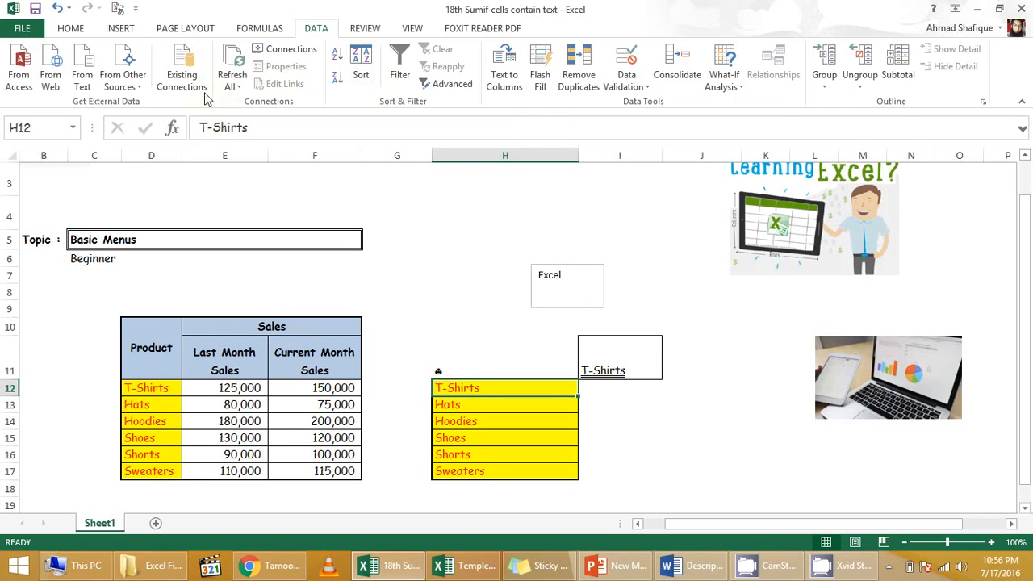
pyautogui.click(357, 30)
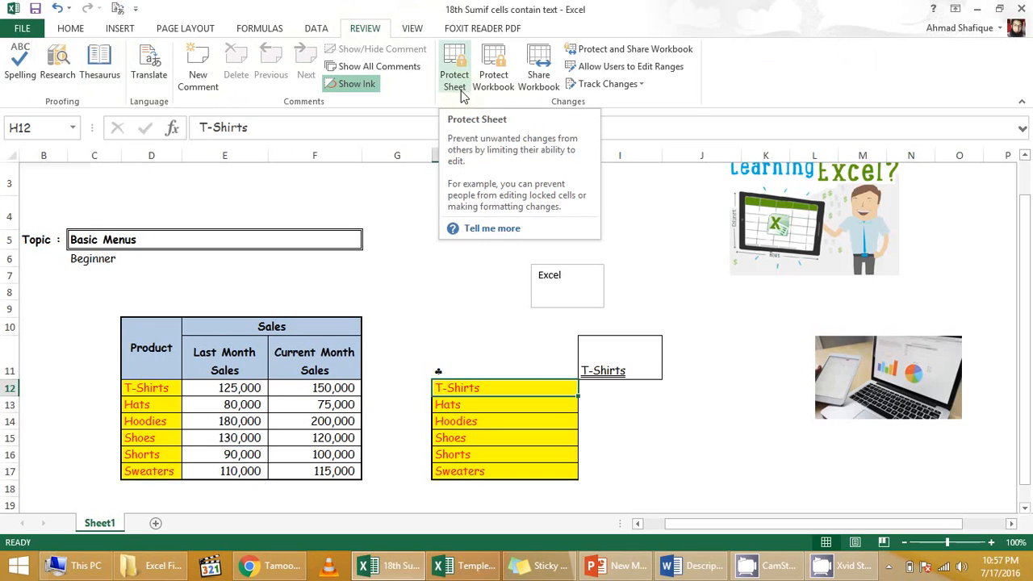
pyautogui.click(414, 29)
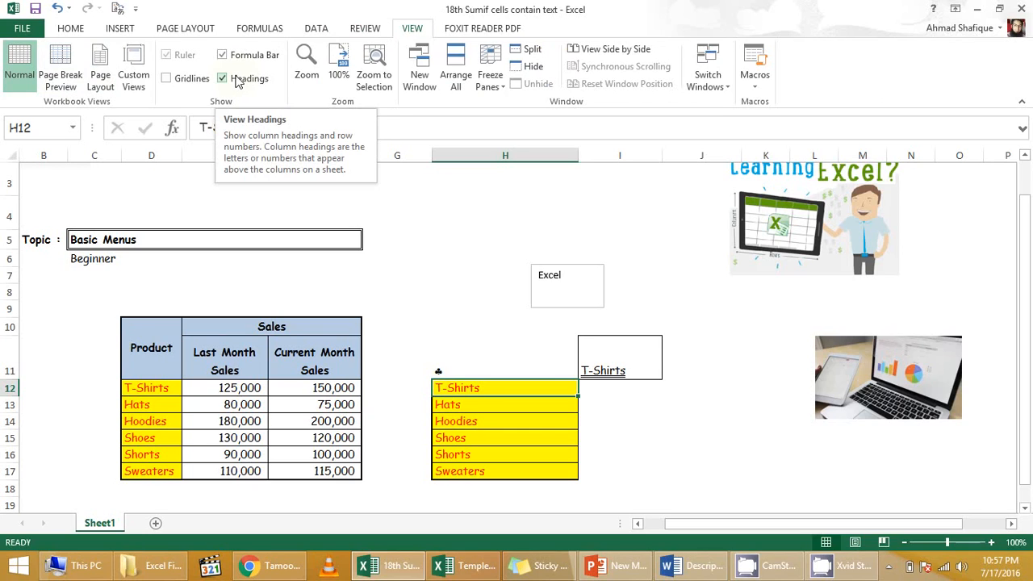
# Step: Return to the Home commands and move the cell selection up to row 1 of the worksheet
pyautogui.click(69, 32)
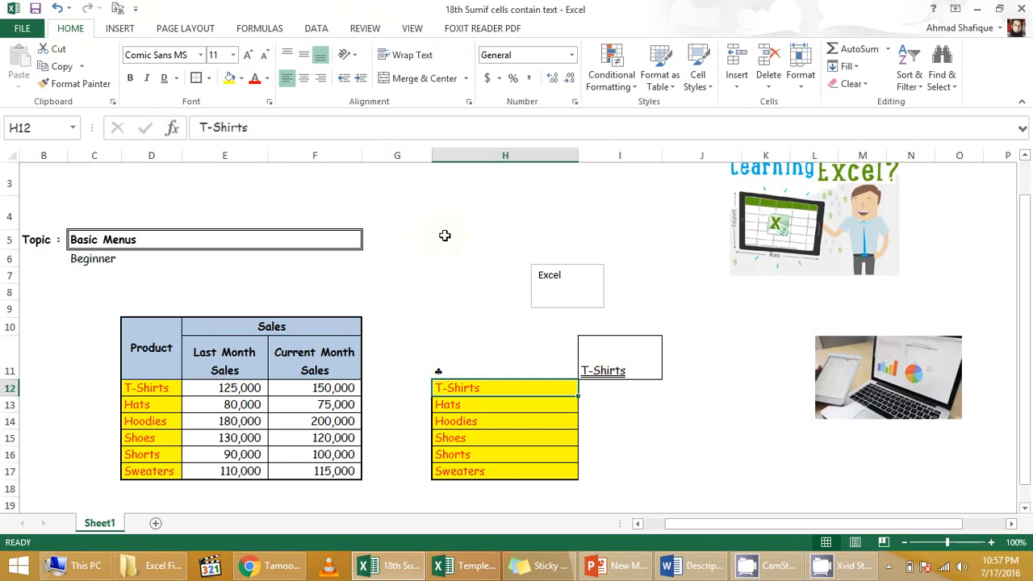
pyautogui.press('Up')
pyautogui.press('Up')
pyautogui.press('Up')
pyautogui.press('Up')
pyautogui.press('Up')
pyautogui.press('Up')
pyautogui.press('Up')
pyautogui.press('Up')
pyautogui.press('Up')
pyautogui.press('Up')
pyautogui.press('Up')
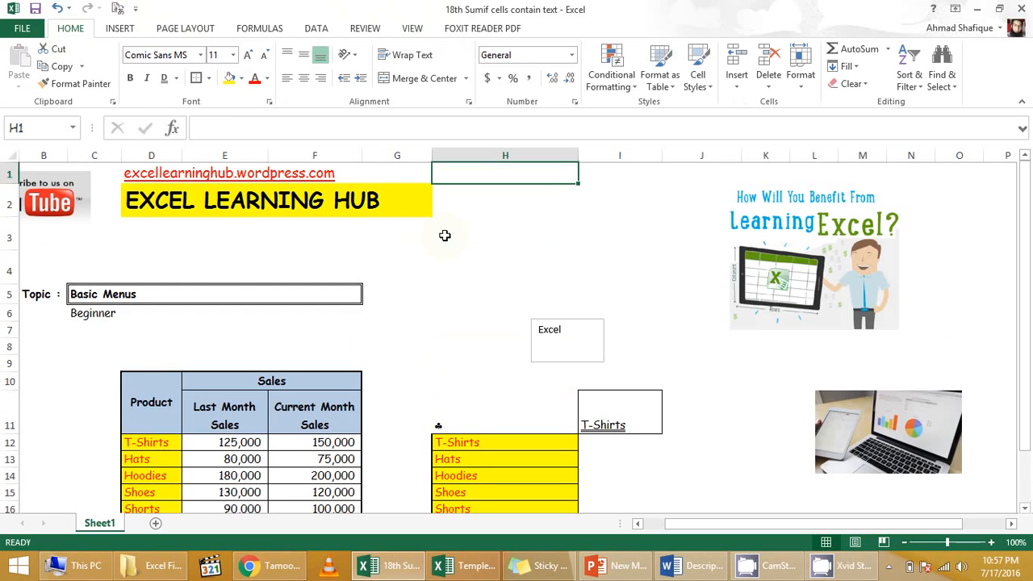
pyautogui.hotkey('ctrl', 'Home')
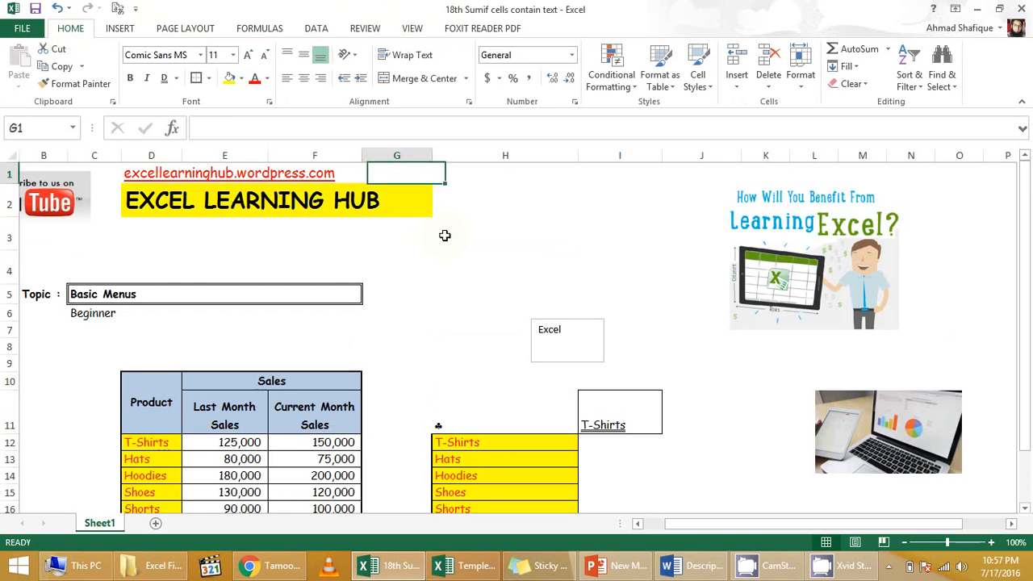